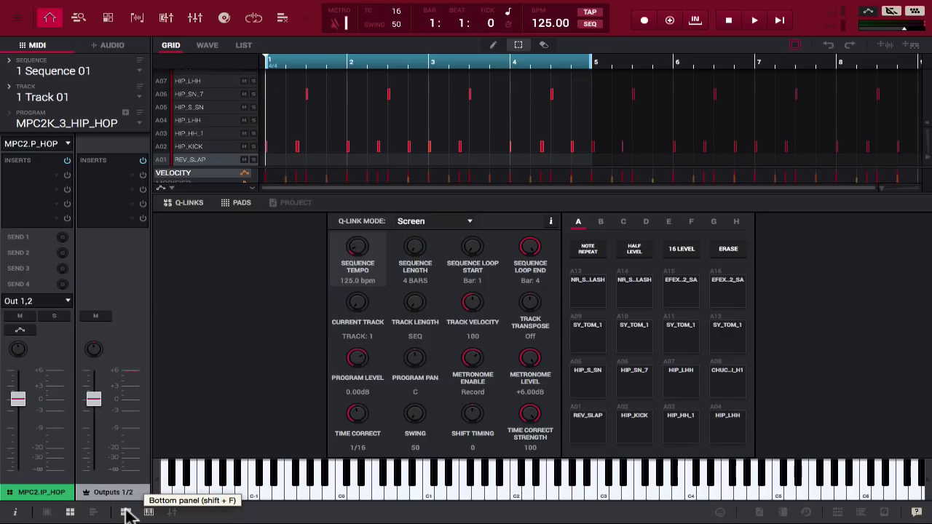
- Play the sequence, audition REV_SLAP, and select pad A01 in the Program Editor
key(space)
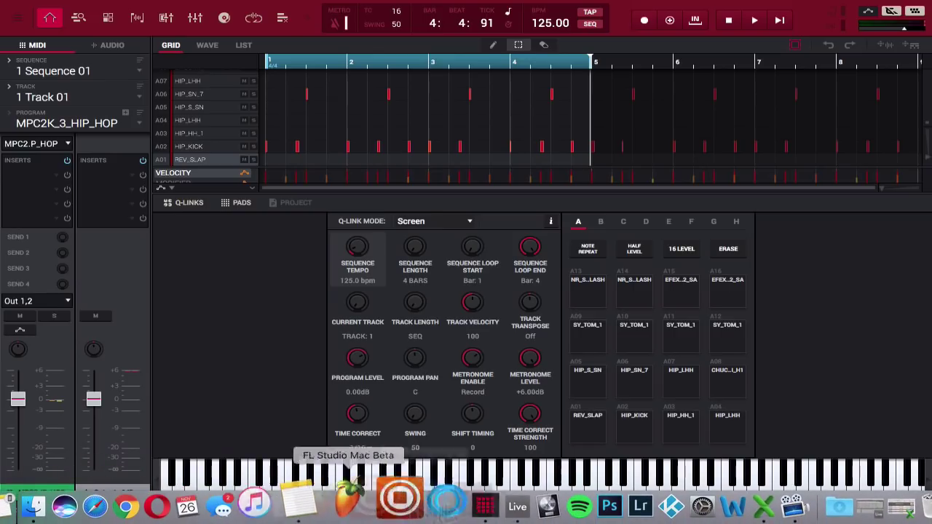
click(574, 428)
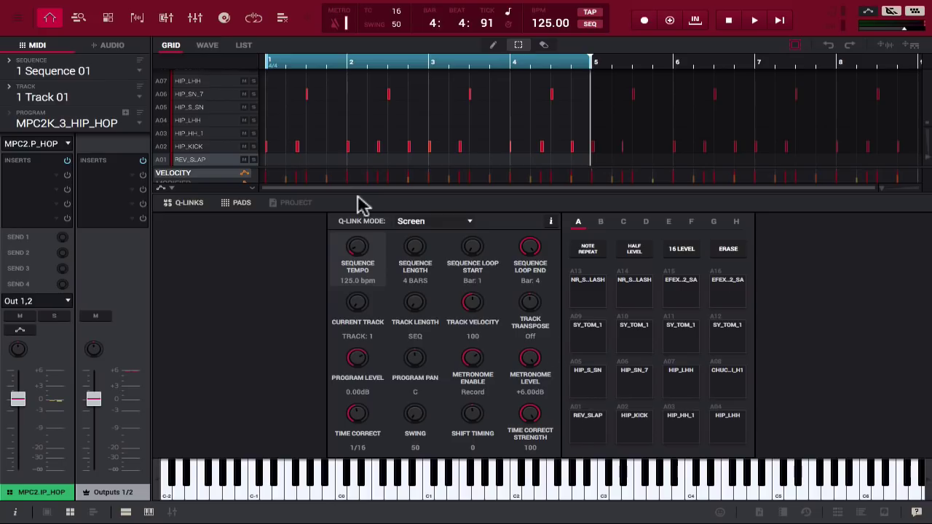
click(107, 17)
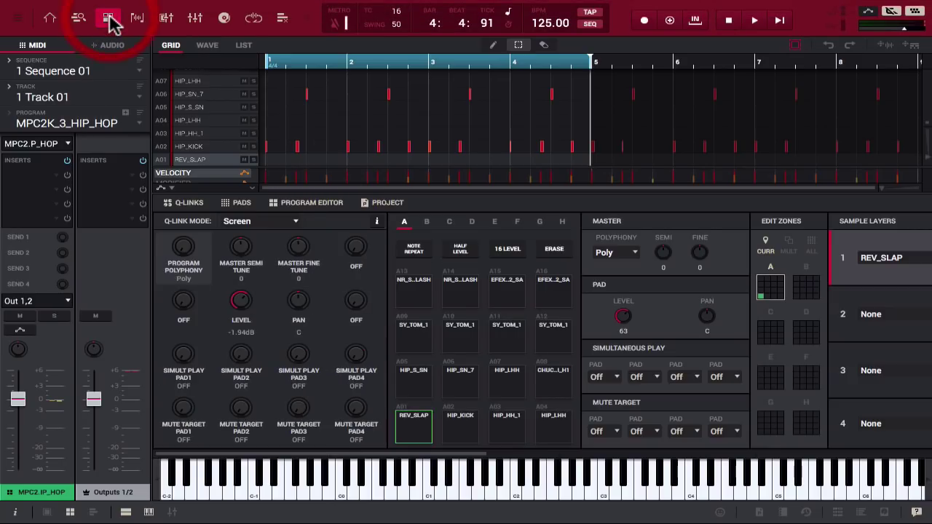
click(426, 435)
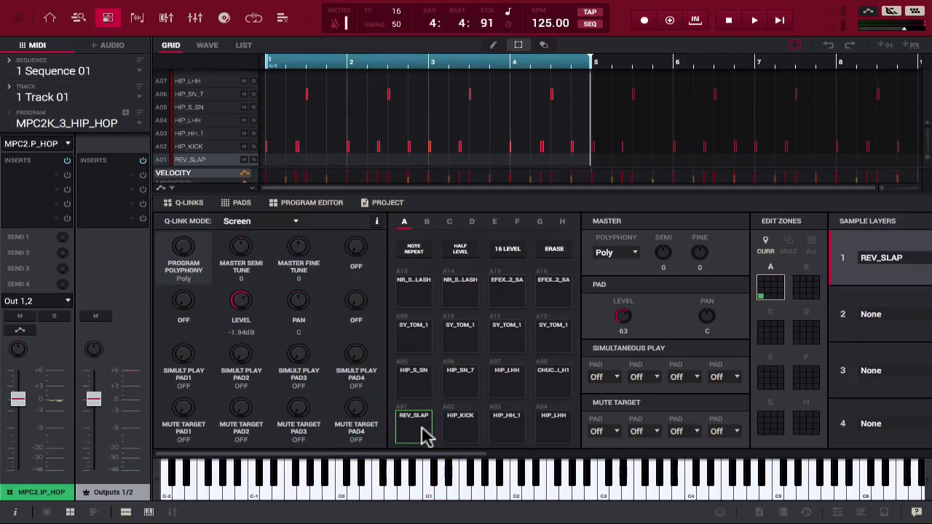
scroll(426, 435, right, 10)
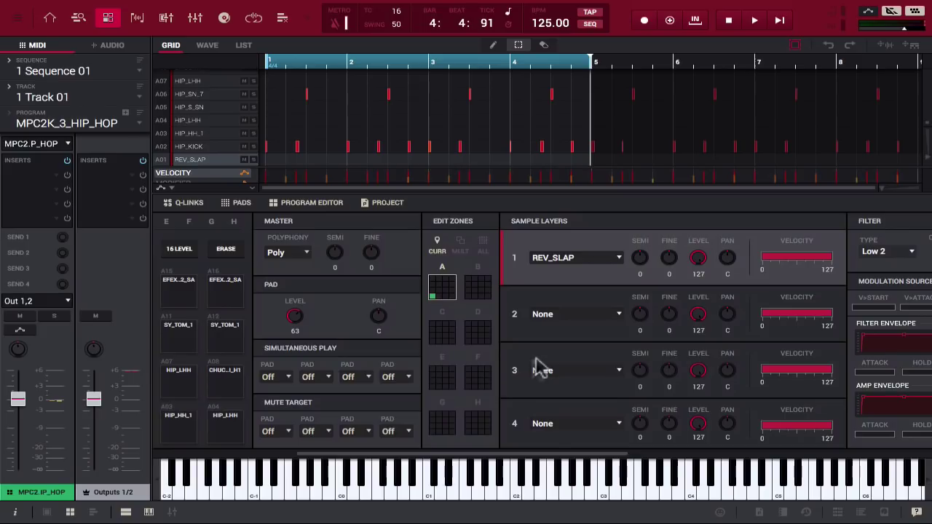
- Assign HIP_KICK, GT_CUTING and 808_LNG_KICK to sample layers 2, 3 and 4
click(617, 319)
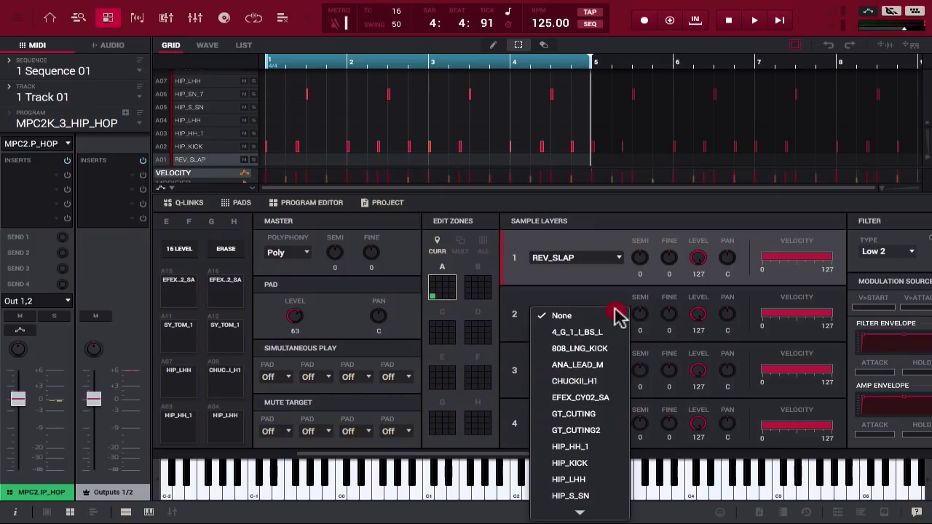
click(594, 464)
click(610, 371)
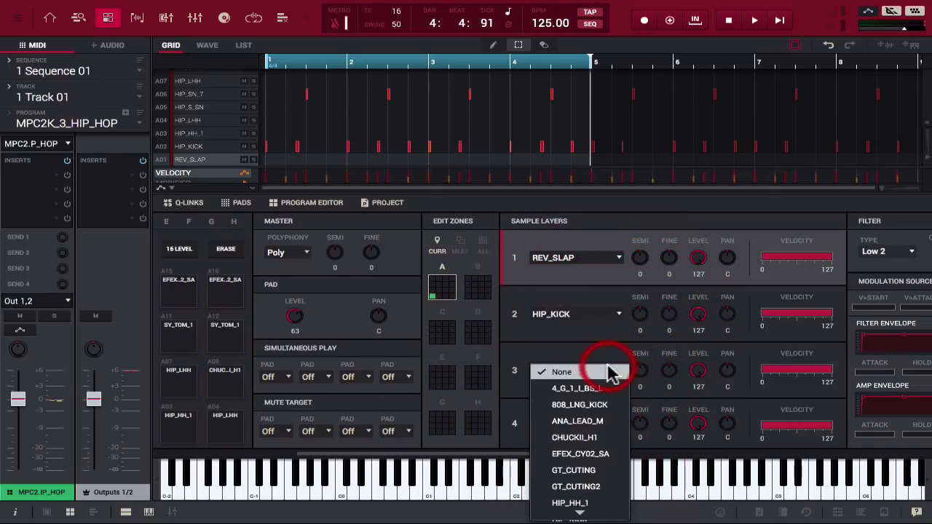
click(587, 470)
click(581, 430)
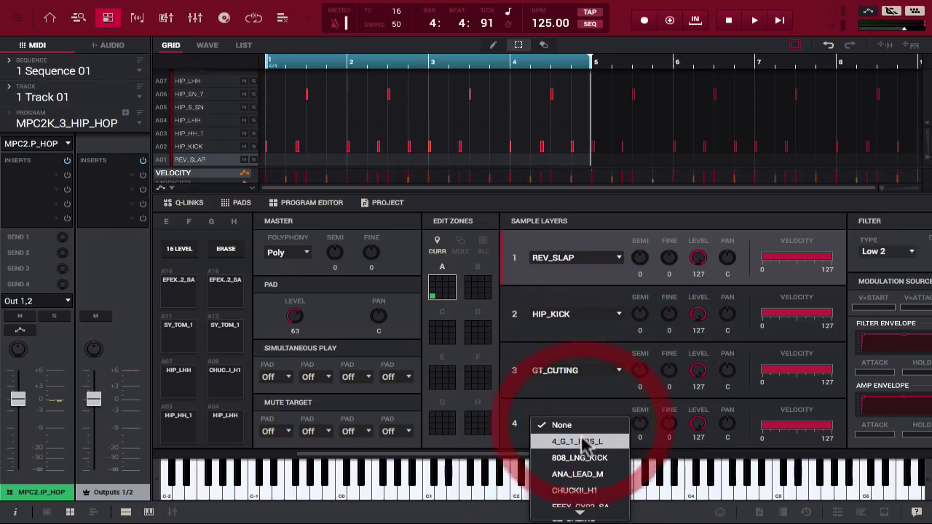
click(584, 450)
scroll(537, 412, left, 5)
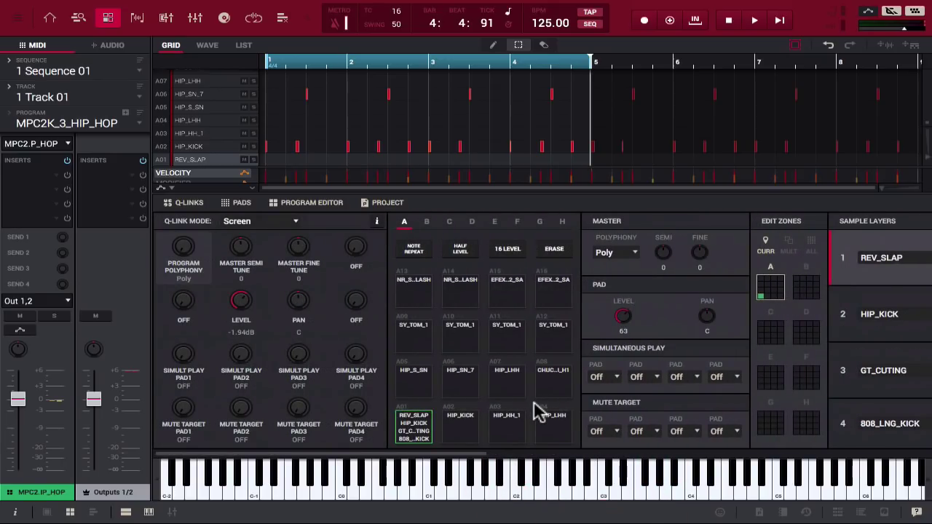
- Turn the REV_SLAP layer 1 level down to 56, auditioning pad A01
click(416, 430)
click(421, 429)
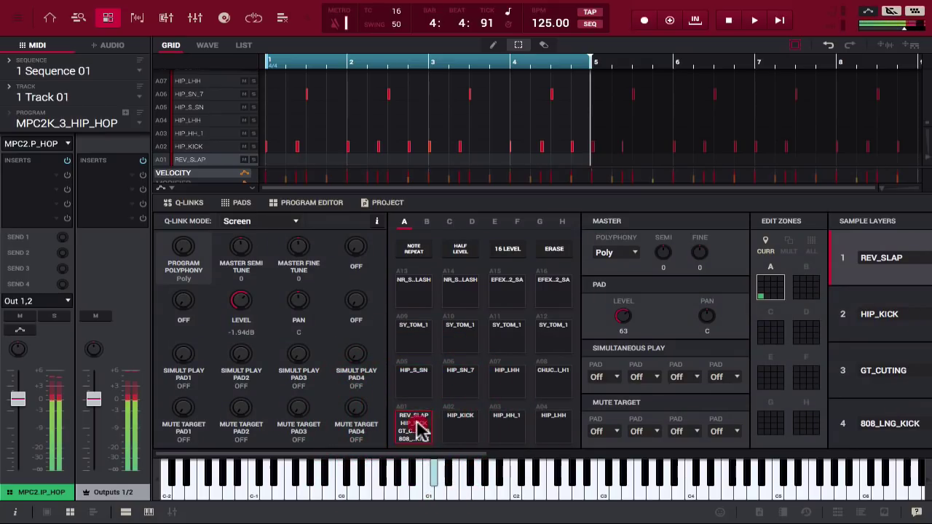
click(421, 429)
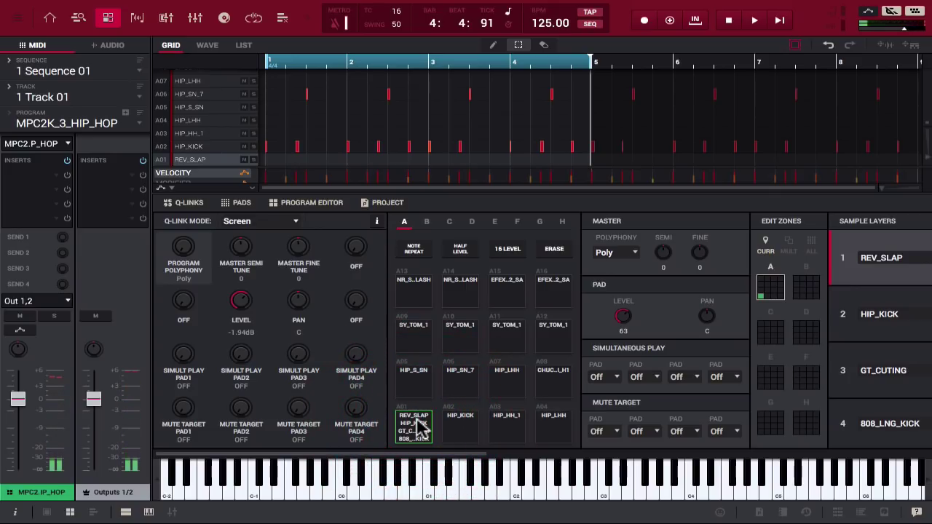
scroll(421, 429, right, 2)
scroll(421, 429, right, 2)
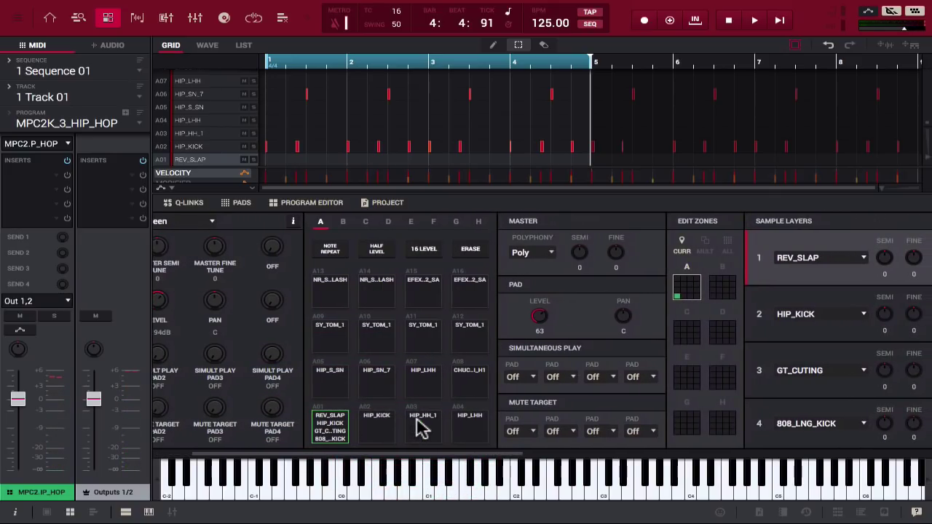
scroll(421, 429, right, 2)
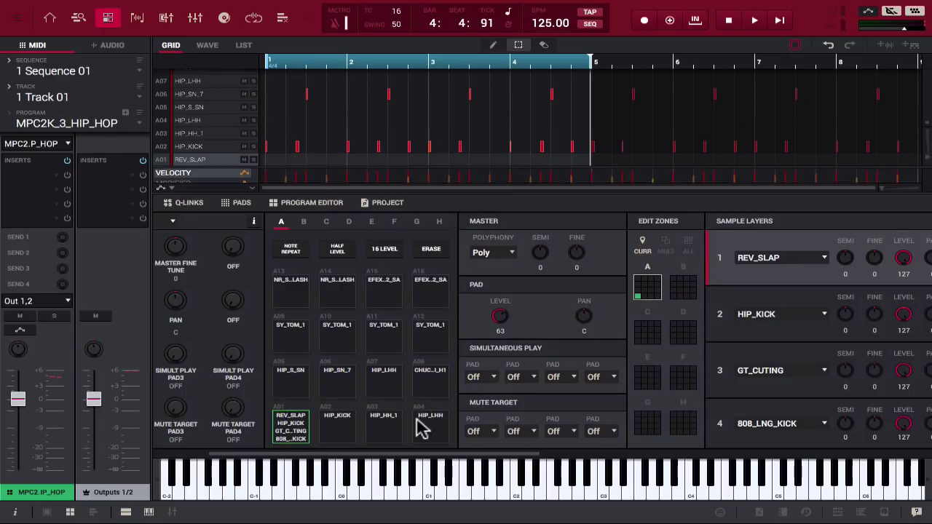
drag(903, 258, 903, 291)
drag(903, 258, 907, 268)
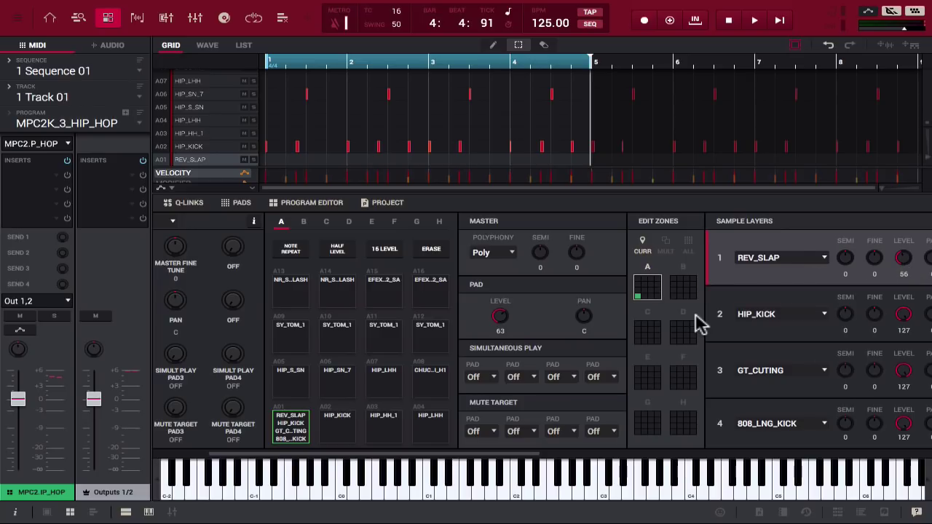
click(286, 441)
click(288, 440)
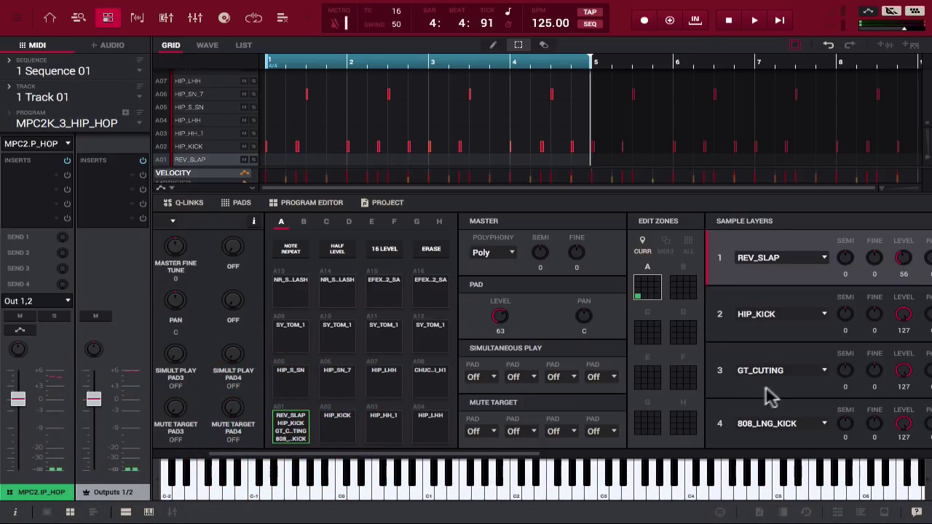
- Lower the GT_CUTING layer 3 level to 33 and audition the rebalanced pad
scroll(770, 395, right, 3)
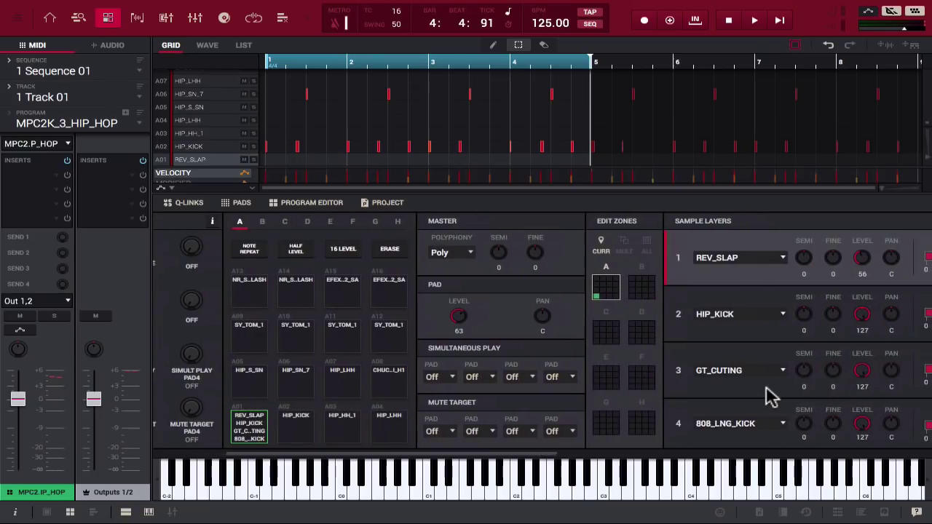
click(865, 371)
drag(866, 371, 826, 492)
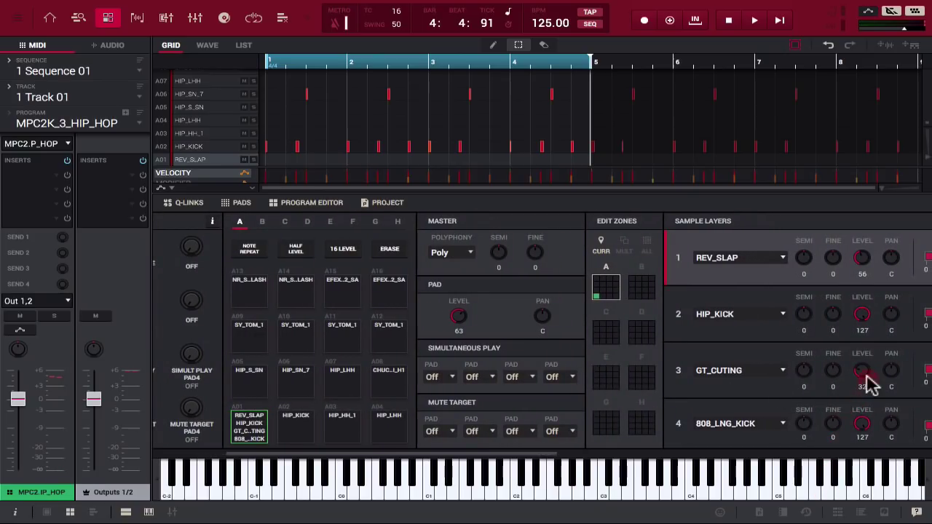
click(257, 429)
- Flatten pad A01 with Edit > Program > Flatten Pad, renaming the sample from REV_SLAP to BEEF
click(49, 17)
mouse_move(153, 2)
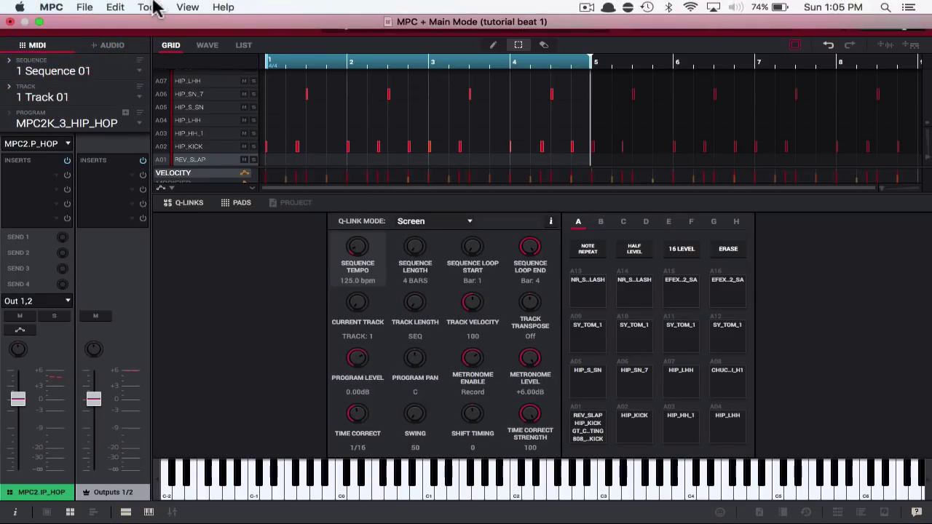
click(113, 7)
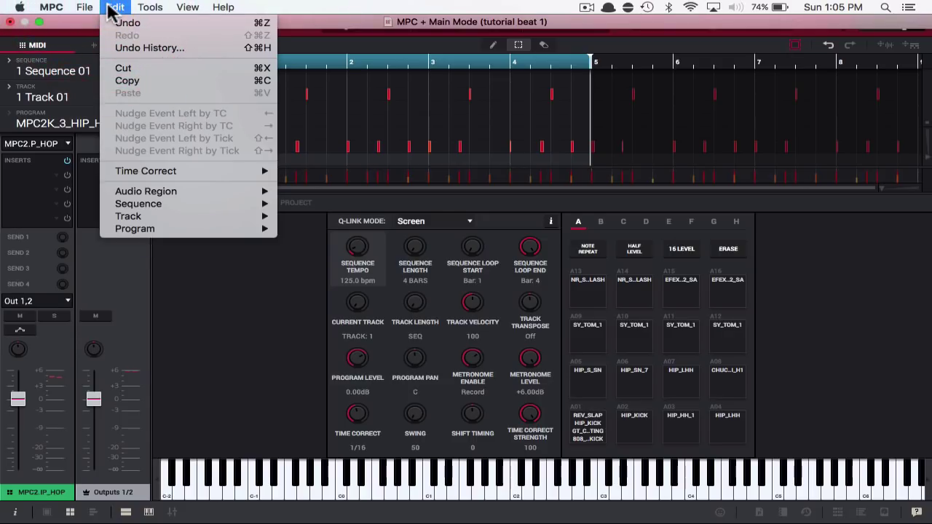
mouse_move(174, 231)
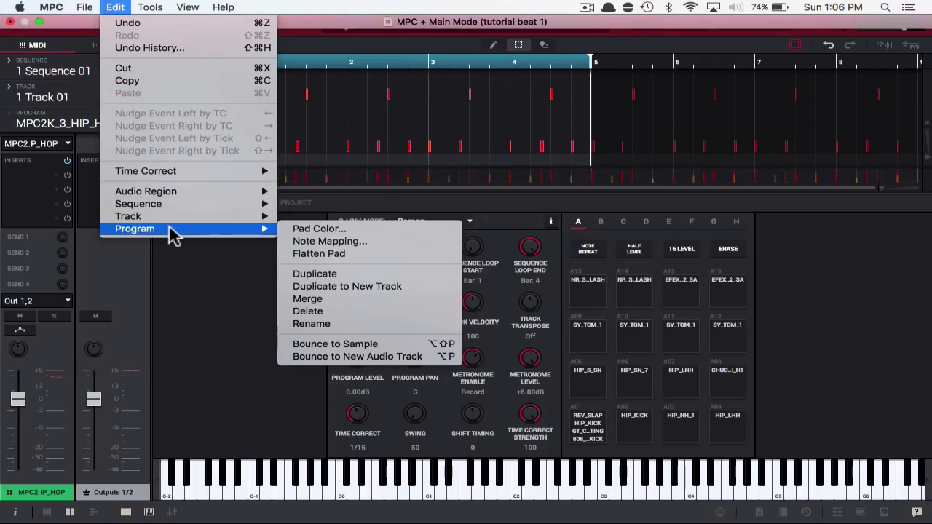
click(317, 254)
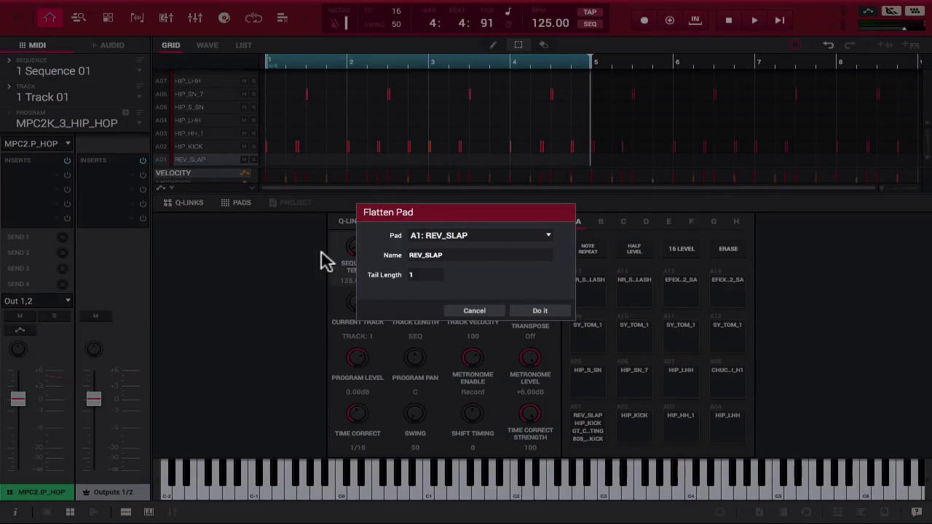
click(428, 255)
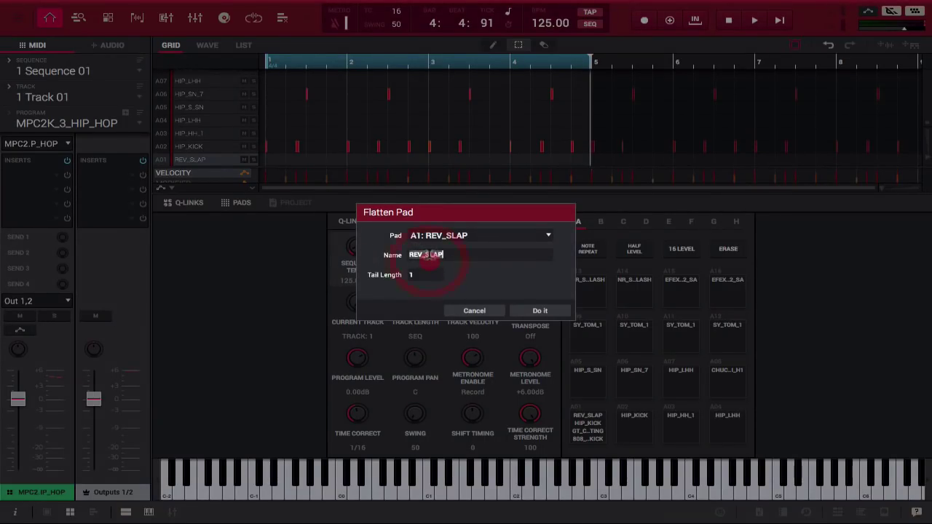
double_click(428, 255)
text(BEEF)
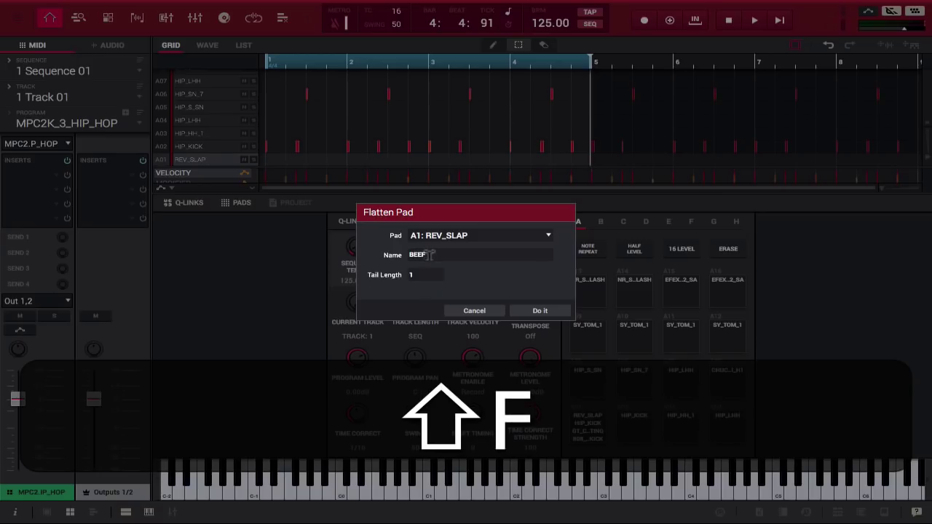
click(521, 314)
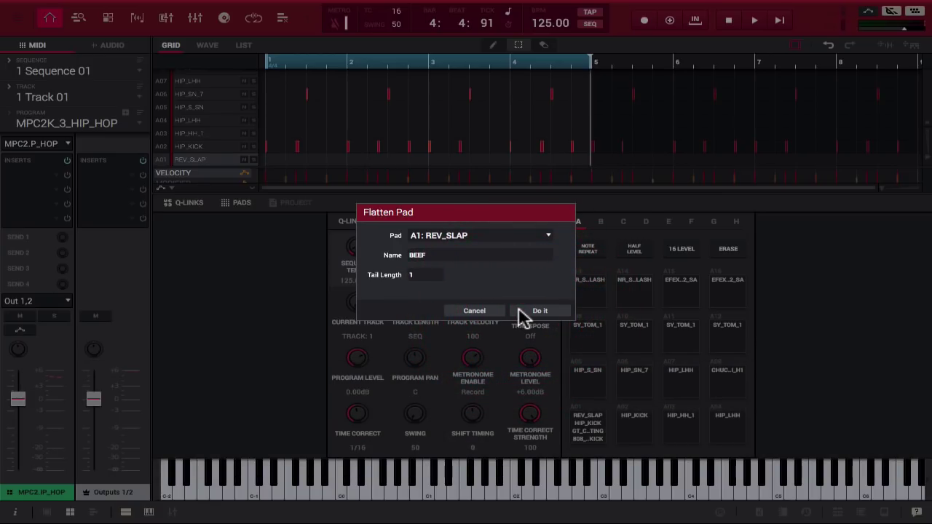
click(536, 312)
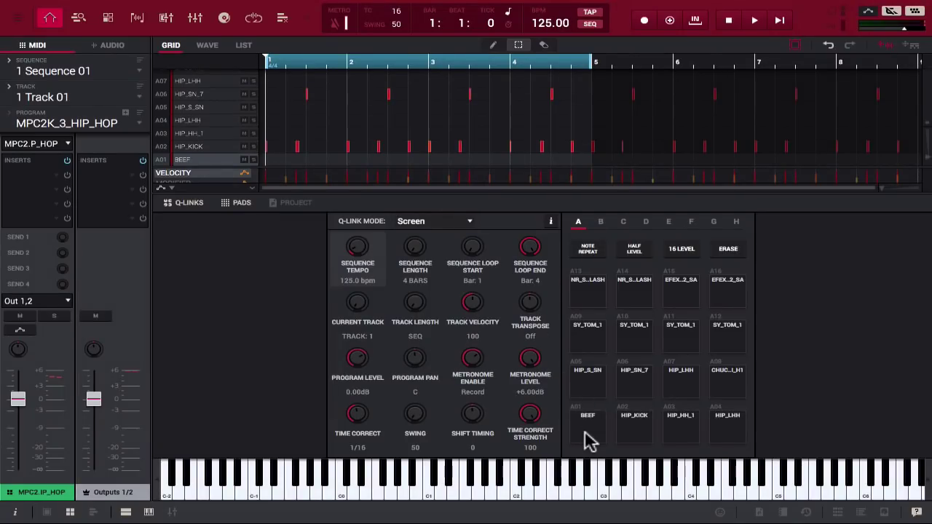
- Move the HIP_KICK row's notes down onto the BEEF row during playback
click(587, 426)
key(space)
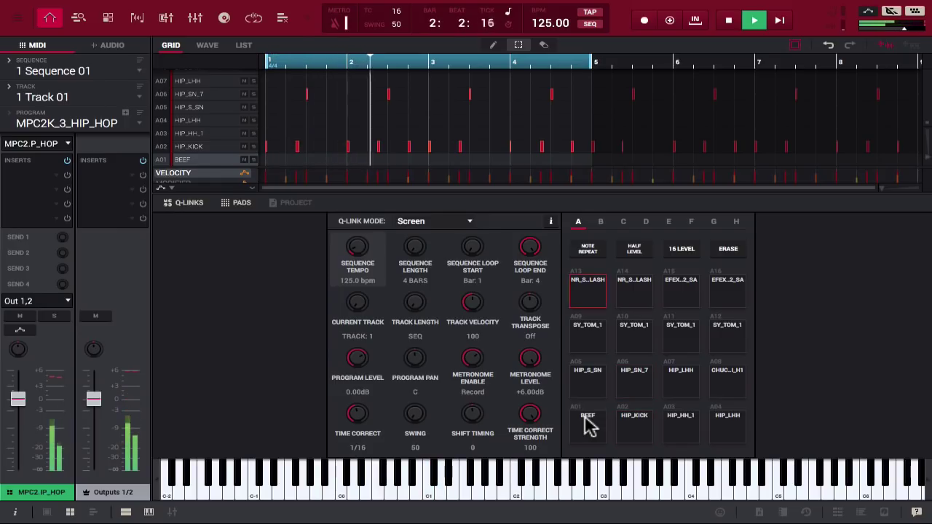
click(212, 148)
key(Down)
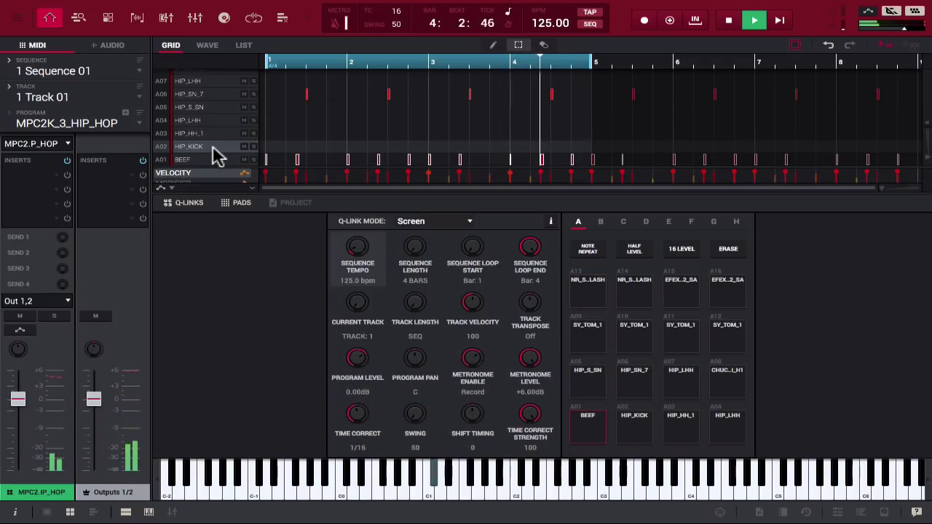
key(space)
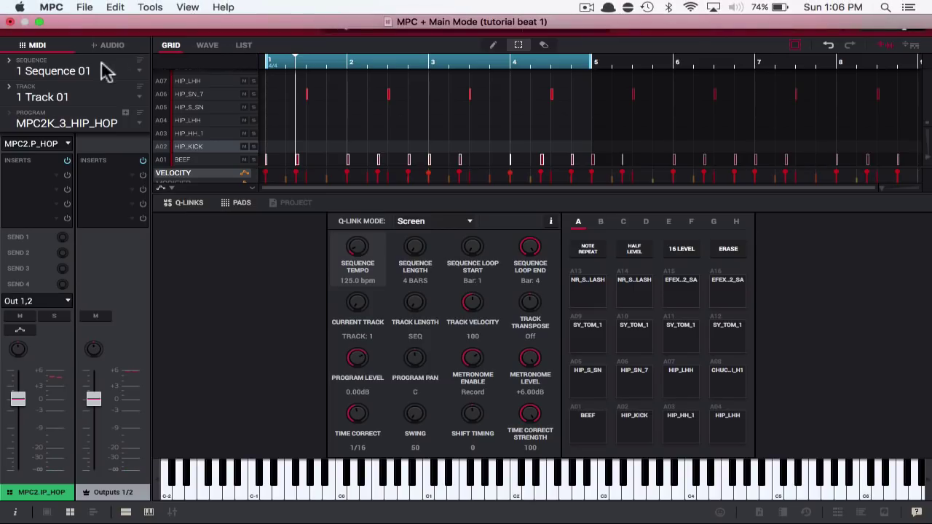
- Load BEEF in the sample editor and loop it briefly with pad A16
click(136, 17)
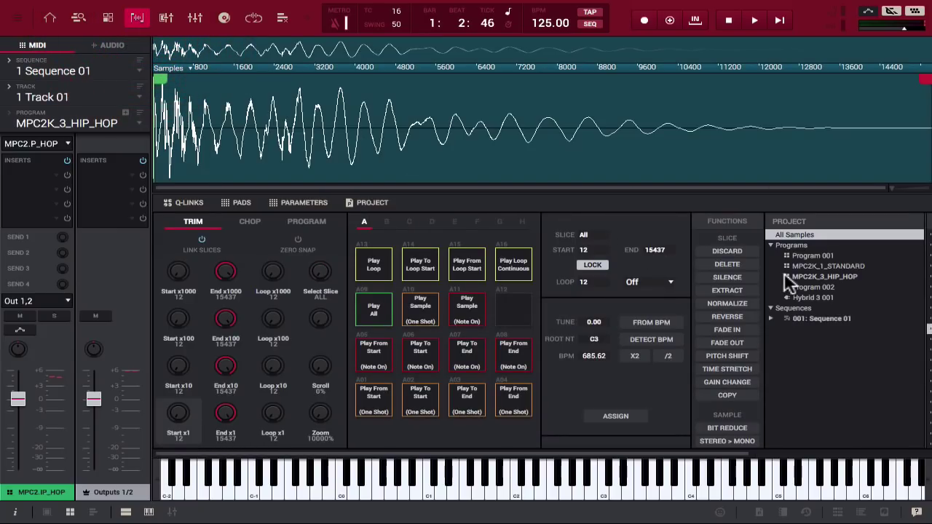
scroll(784, 272, right, 5)
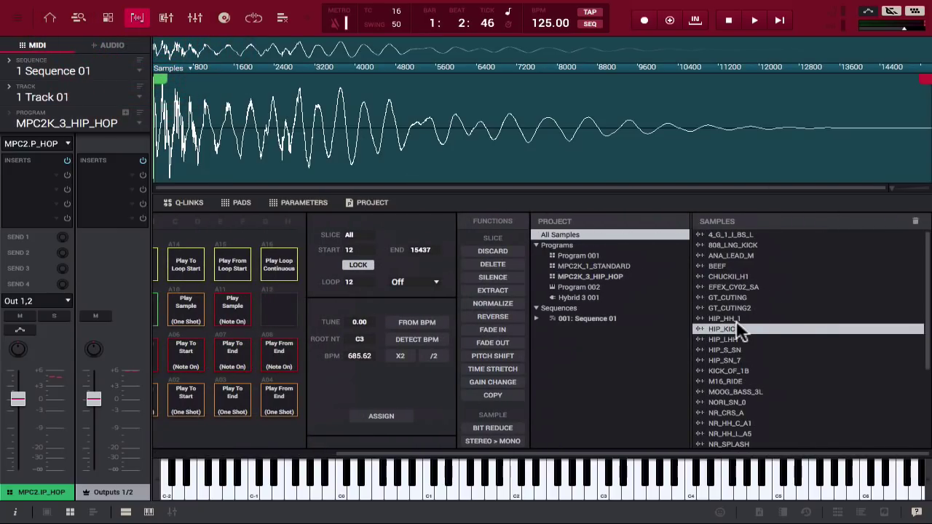
click(715, 265)
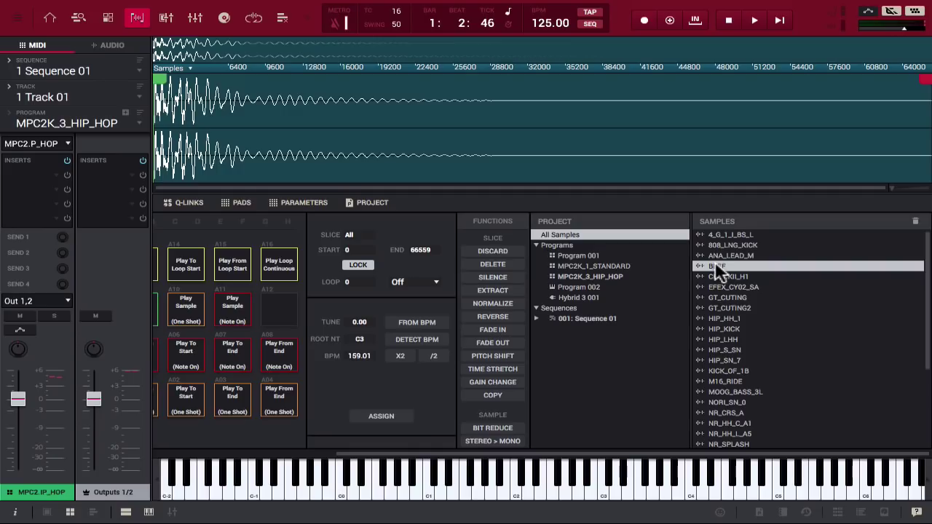
click(291, 276)
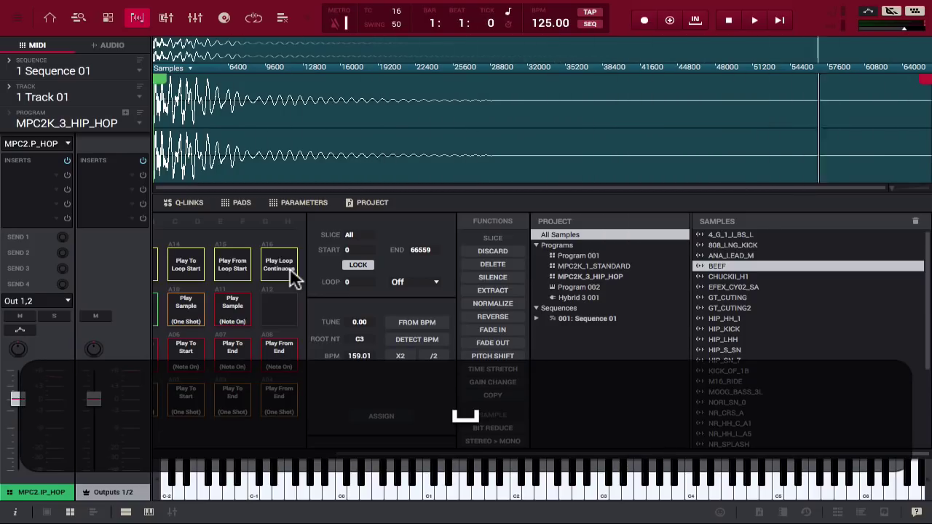
click(292, 275)
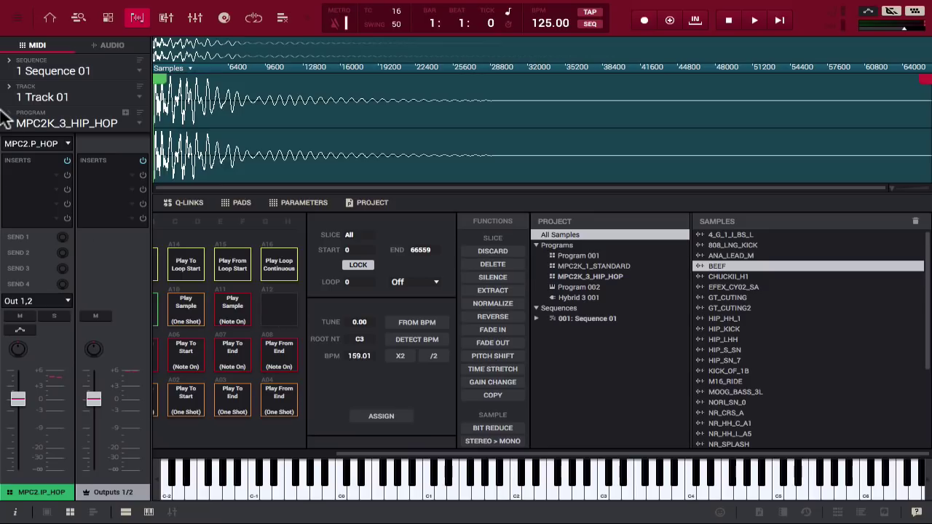
- Switch to the 3 PAD synth track from Home and preview its playback
click(50, 19)
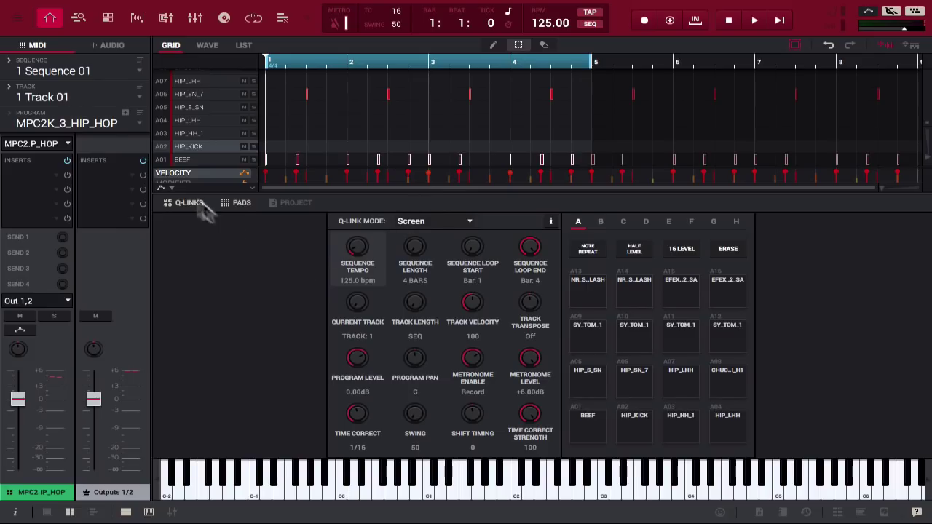
click(137, 93)
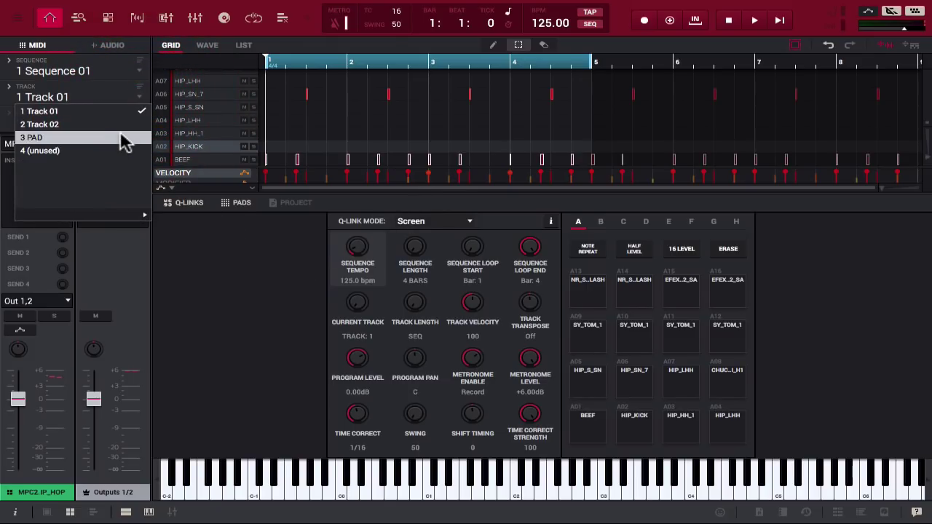
click(124, 140)
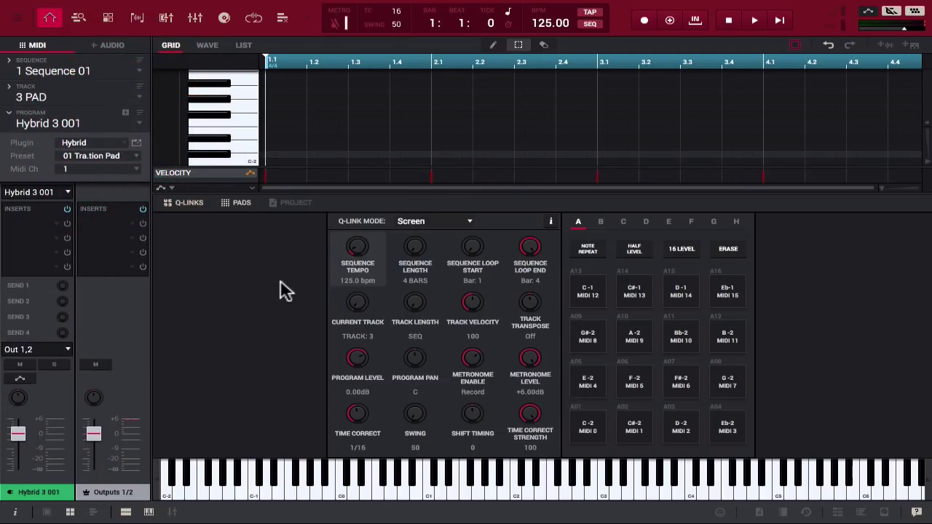
key(space)
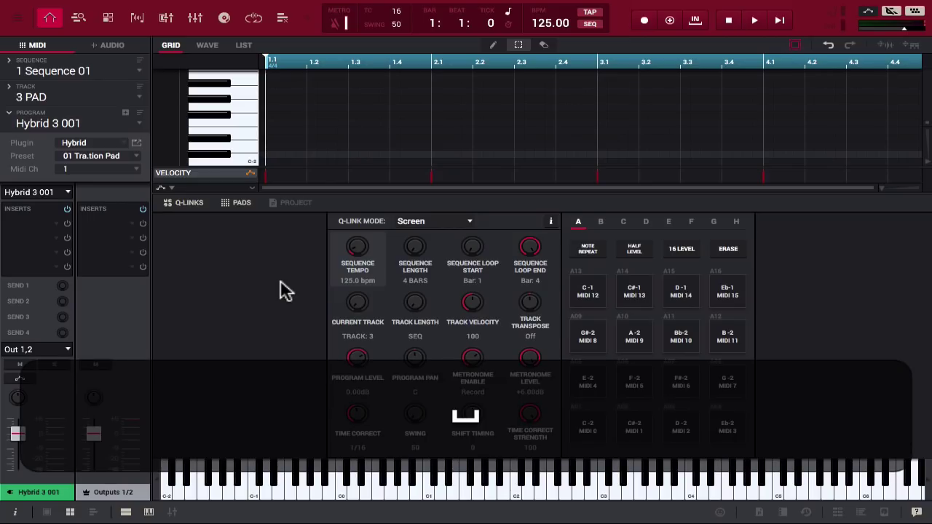
- Run Edit > Track > Bounce to Sample on the 3 PAD track
click(117, 7)
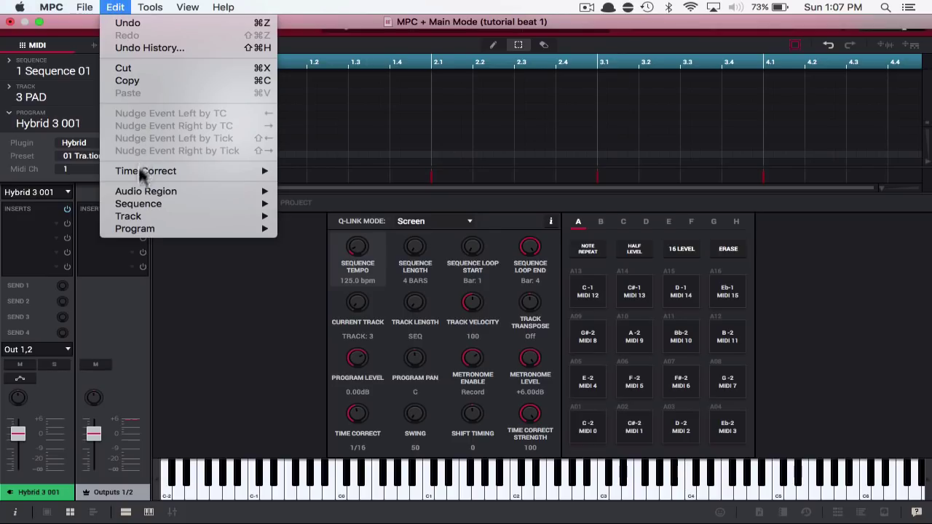
mouse_move(143, 217)
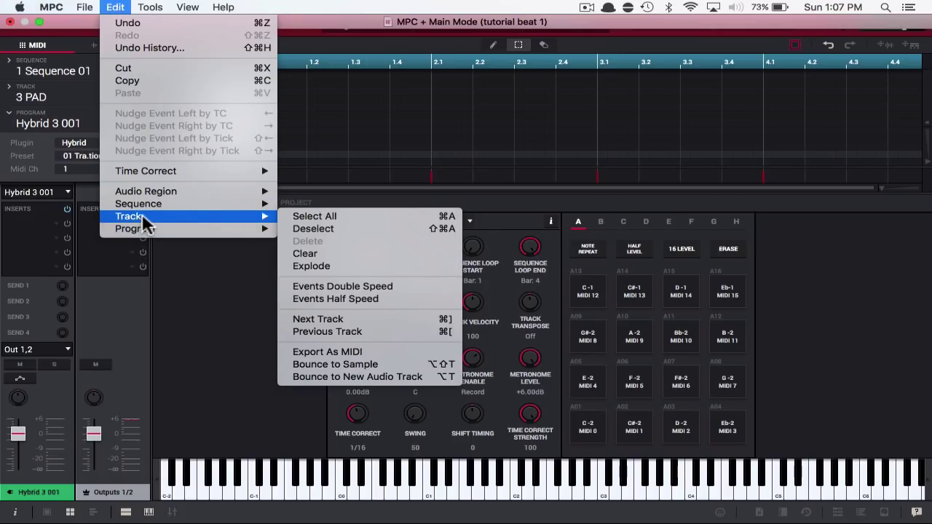
click(408, 362)
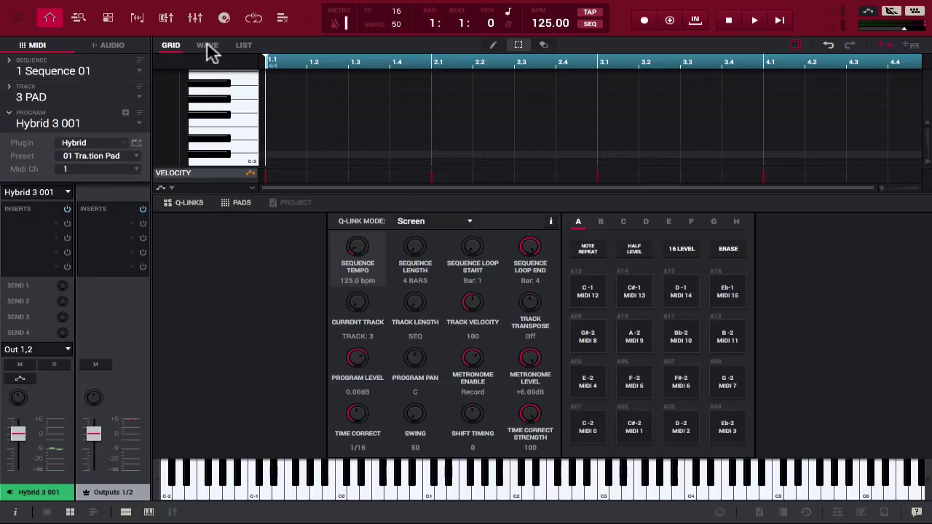
- Loop the Bounce - PAD sample in the sample editor with pad A16, then stop it
click(139, 18)
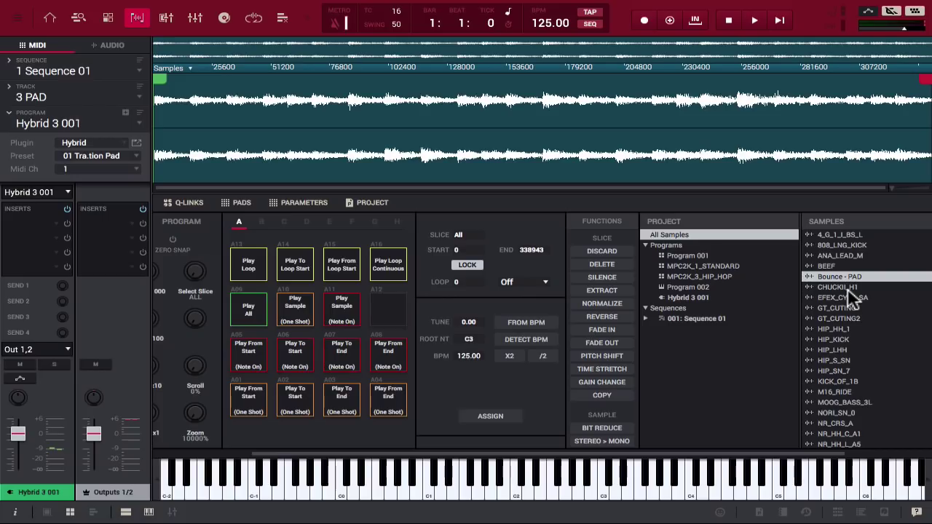
click(391, 266)
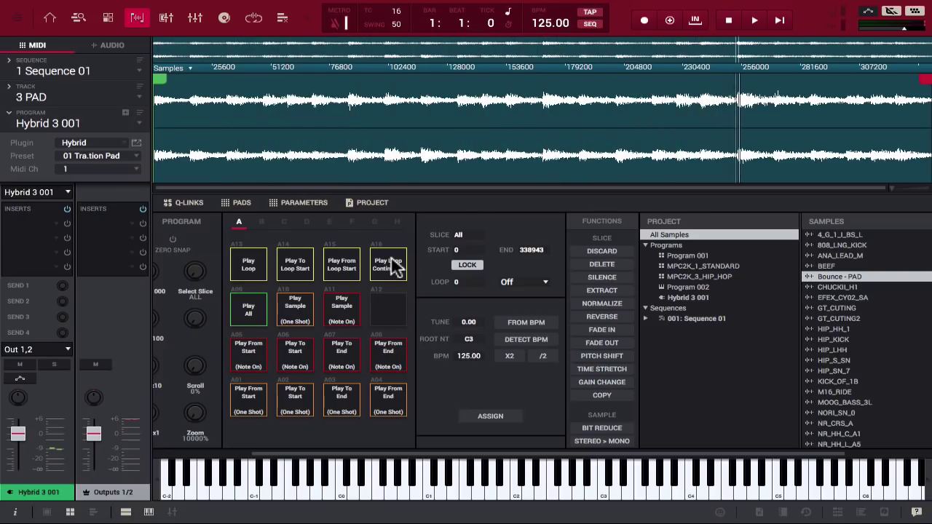
key(super)
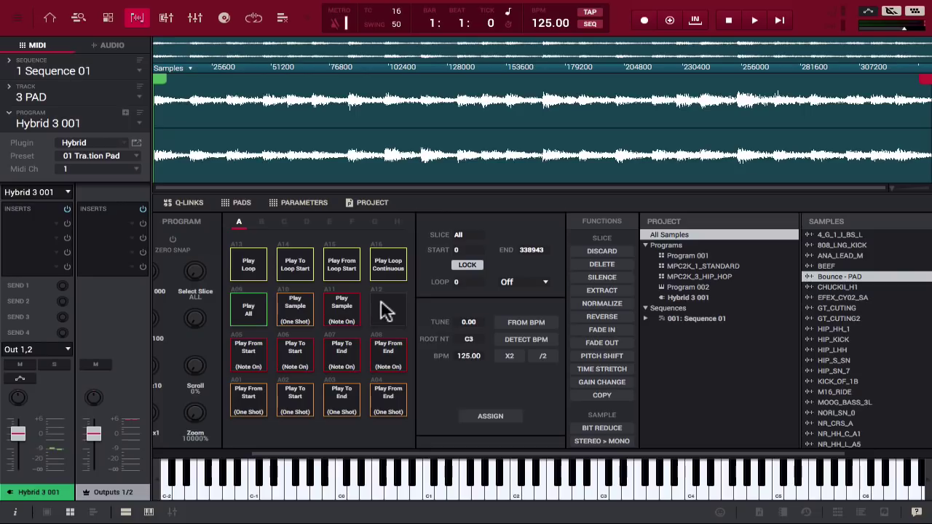
- Select Track 01 from the Track list and solo it in the mixer while it plays
click(48, 19)
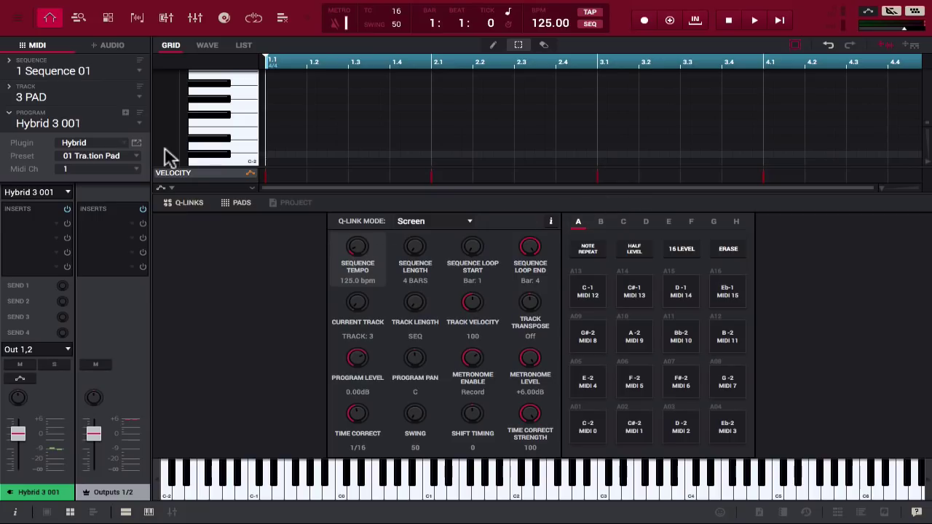
click(139, 96)
click(99, 111)
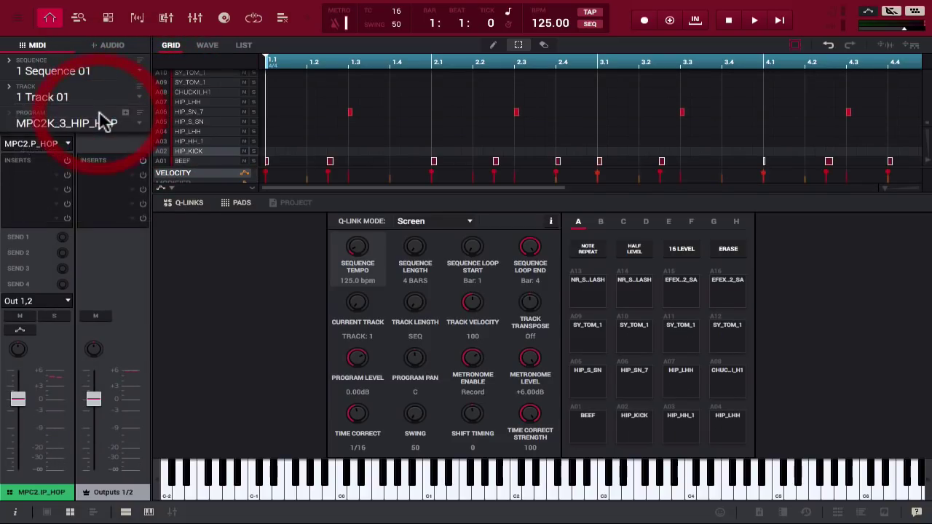
key(space)
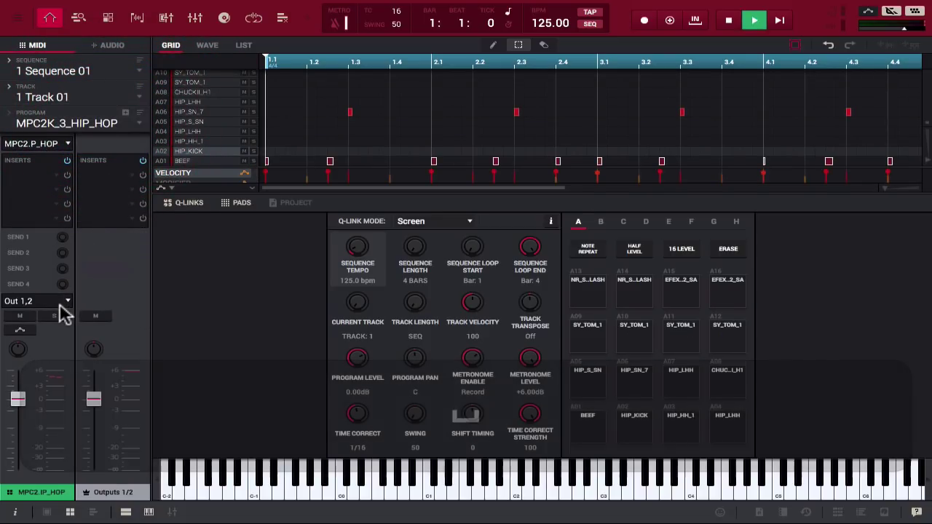
click(57, 316)
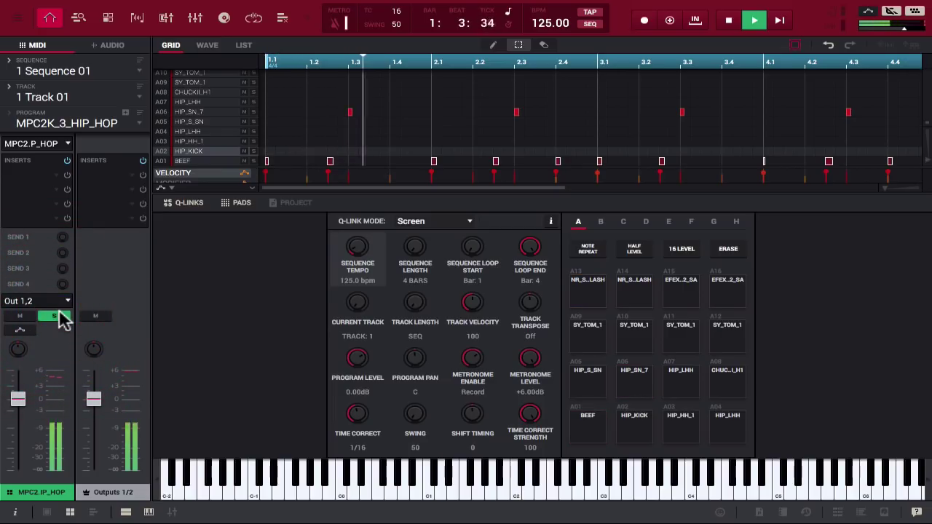
key(space)
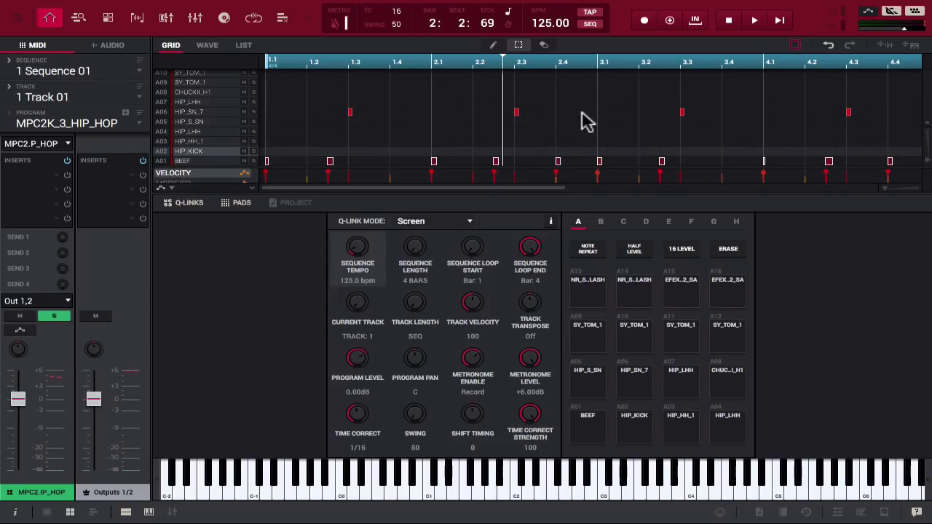
- Drag the exported Track 01 audio onto pad A13 and audition the new Track 01(12) pad
click(887, 48)
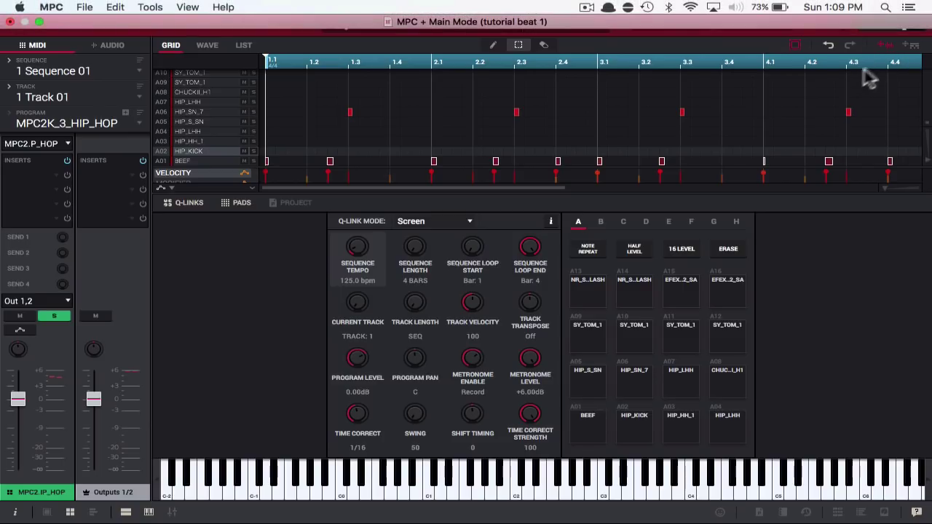
drag(884, 43, 587, 306)
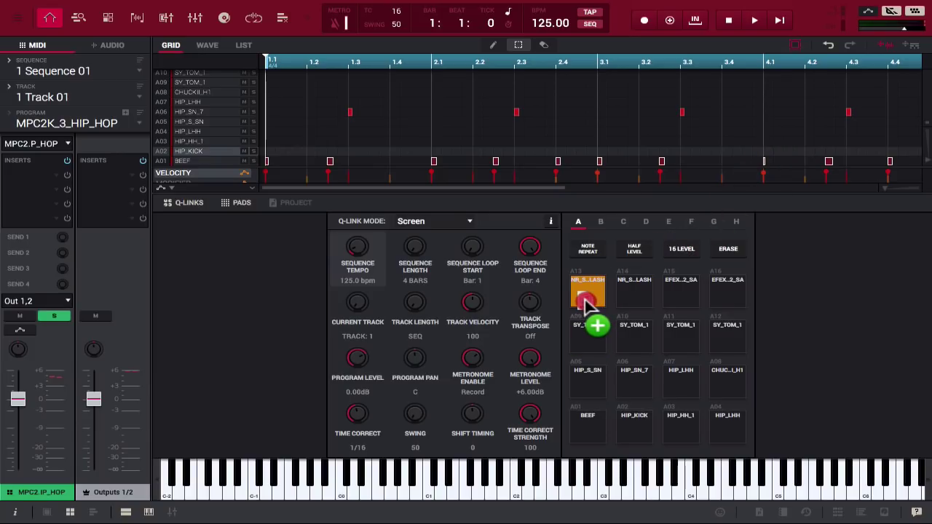
drag(588, 306, 588, 305)
drag(588, 305, 588, 306)
click(587, 306)
click(588, 305)
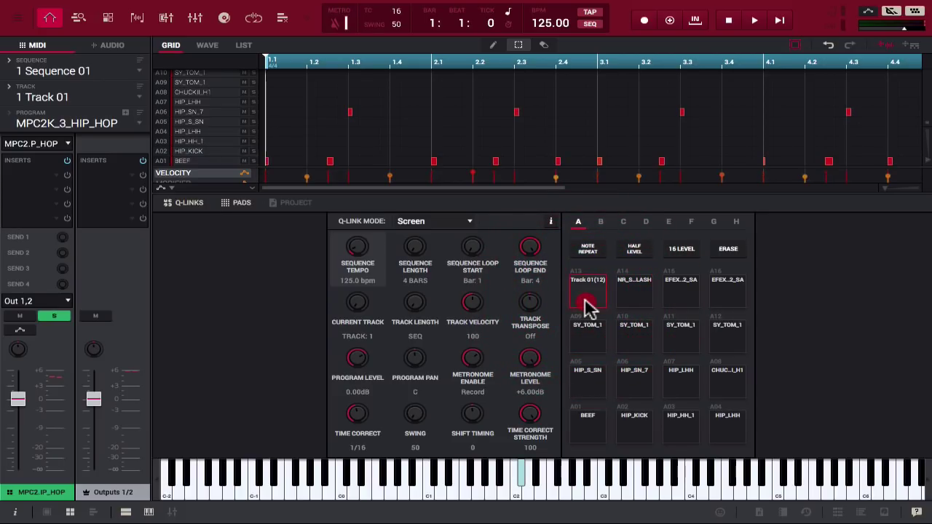
click(588, 306)
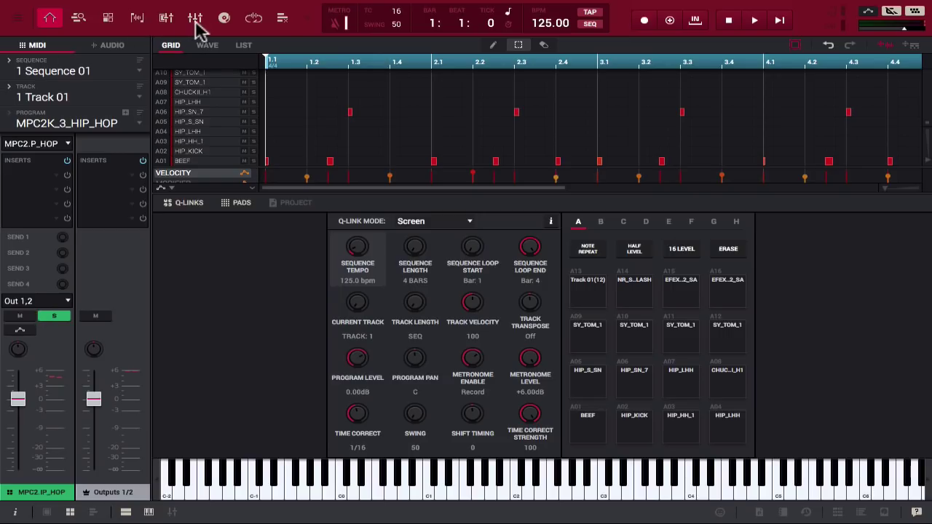
click(136, 17)
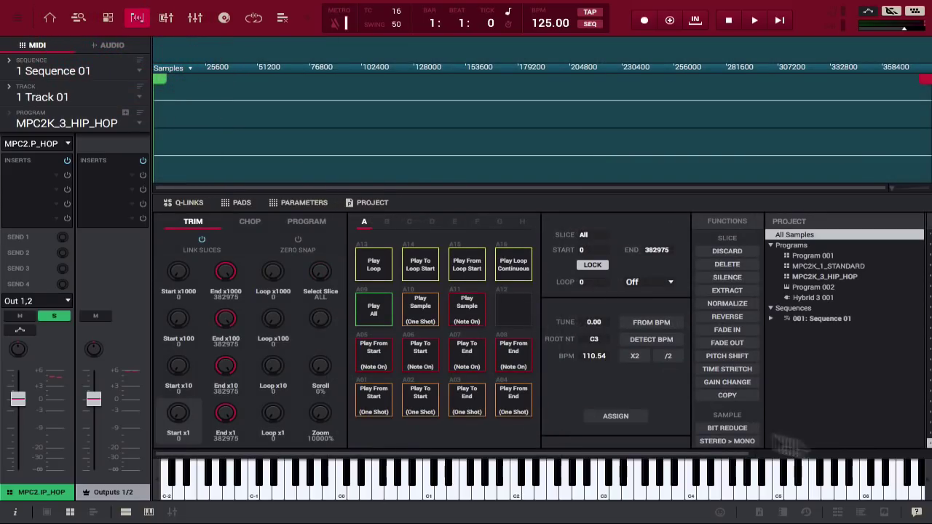
scroll(821, 388, right, 3)
scroll(821, 388, right, 3)
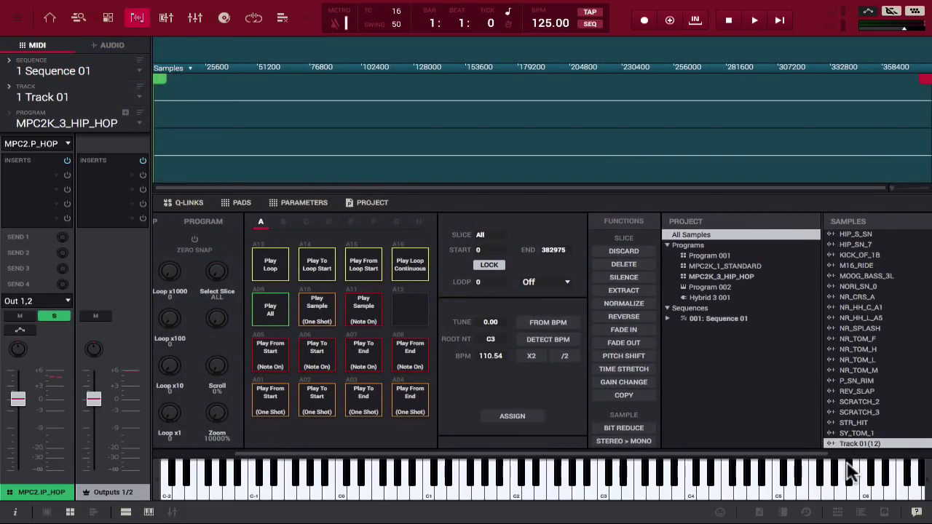
click(854, 444)
click(49, 18)
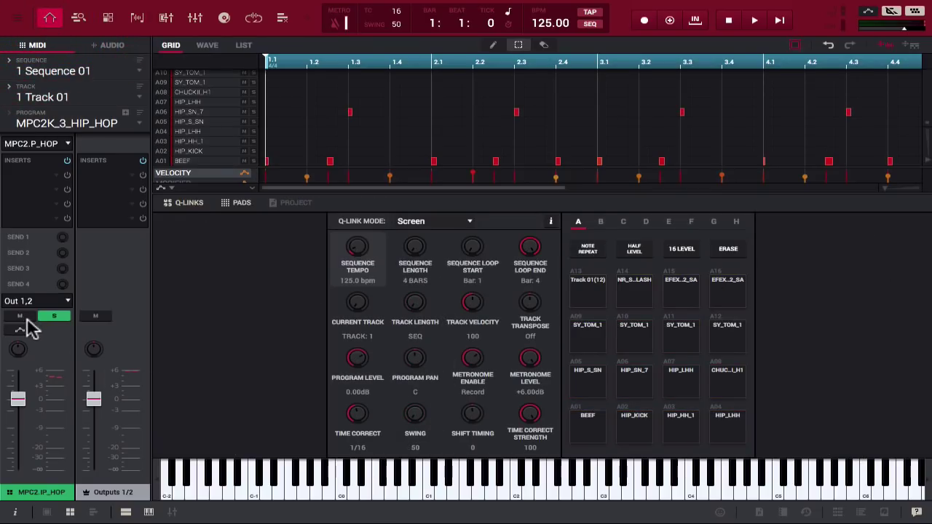
- Turn the track's solo off and undo the earlier edits with Cmd+Z
click(51, 318)
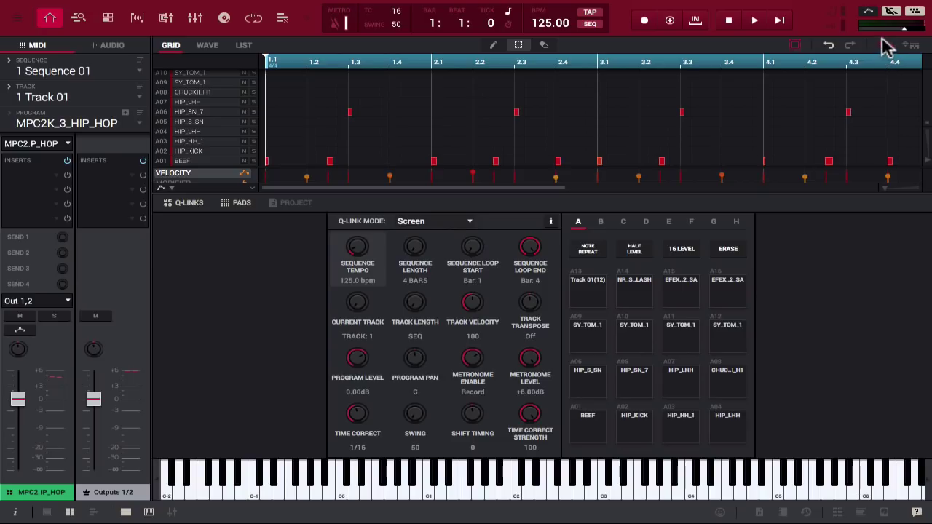
click(884, 46)
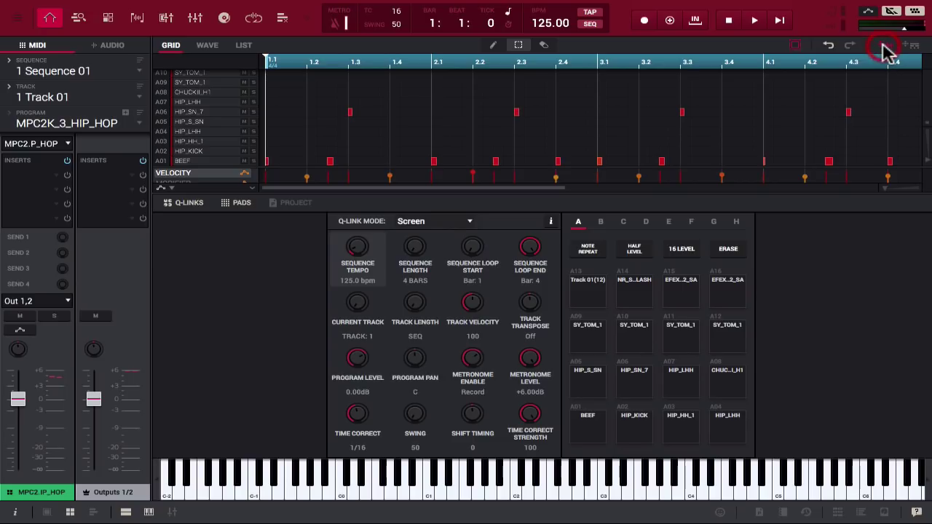
click(138, 125)
click(138, 126)
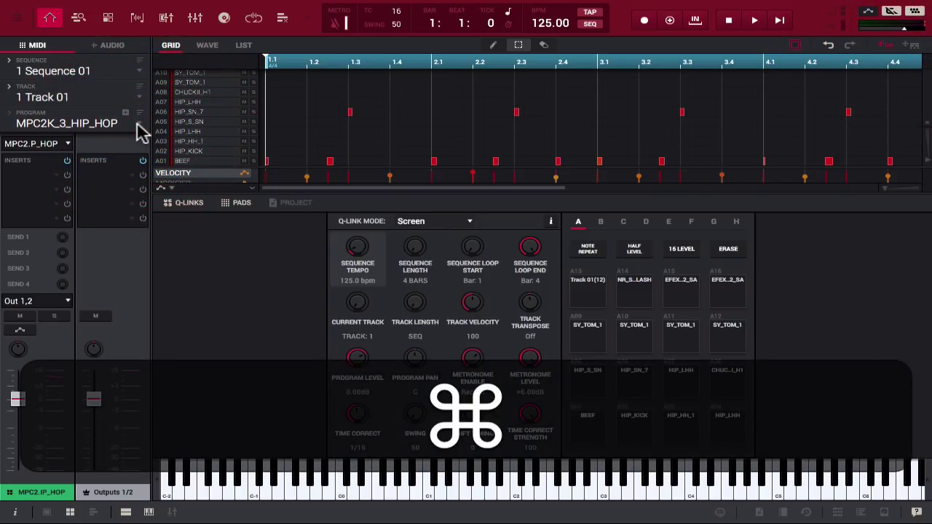
key(super+z)
key(super+z)
key(super+z)
key(super+z)
key(super+z)
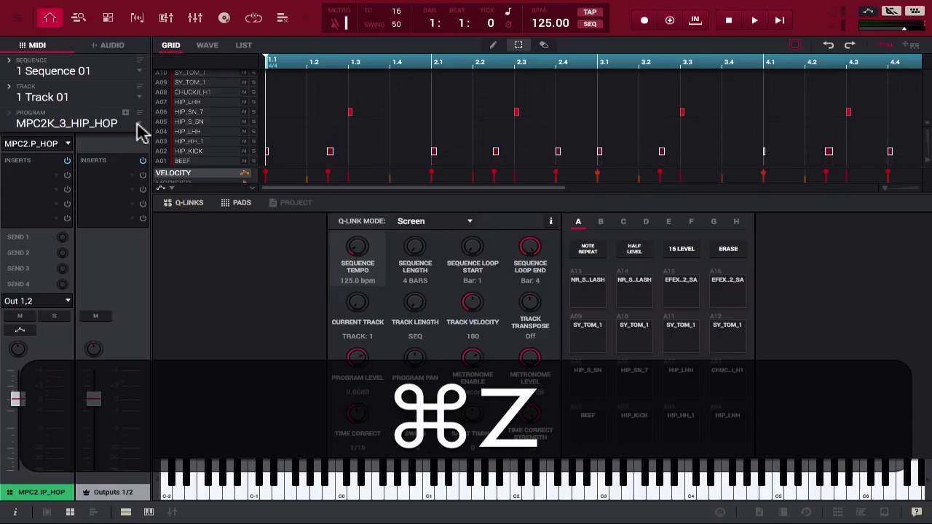
key(super+z)
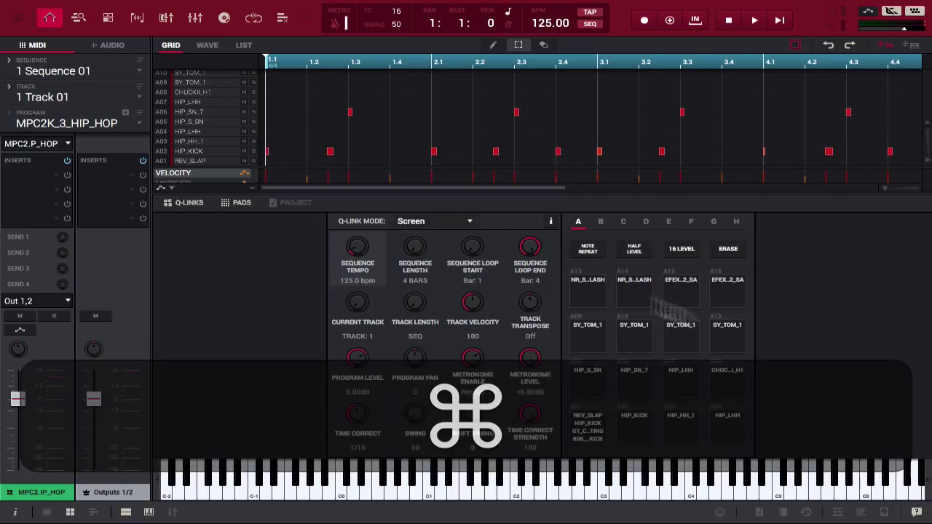
- Drag the bounced Track 01 audio onto pad A13 again and audition Track 01(12)
click(874, 52)
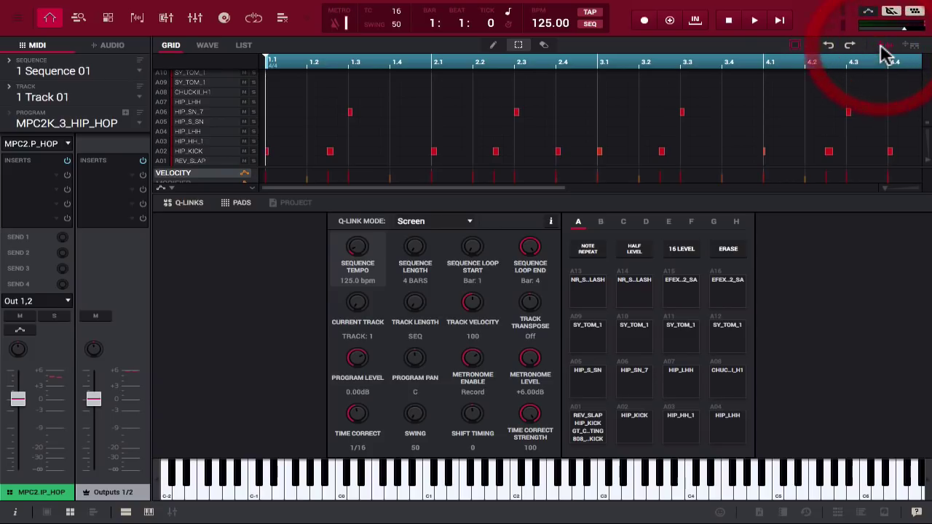
click(587, 304)
mouse_move(900, 9)
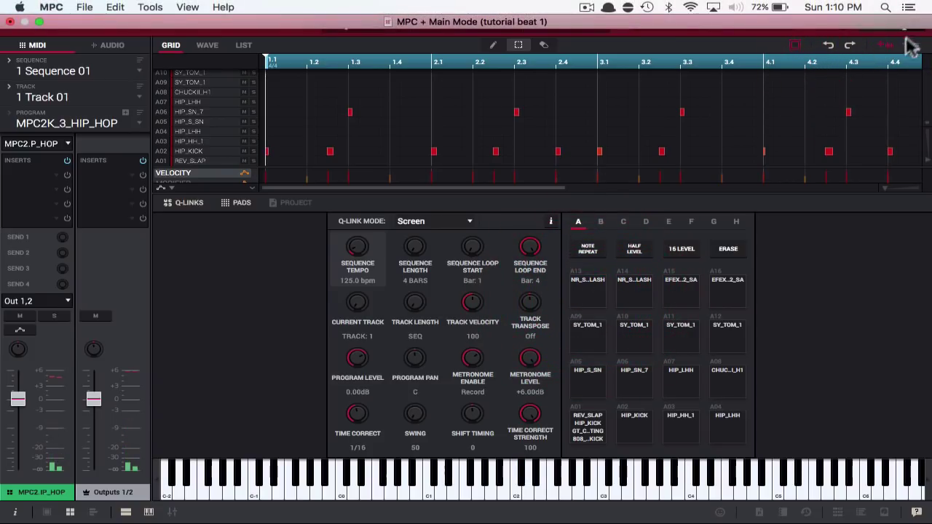
click(887, 51)
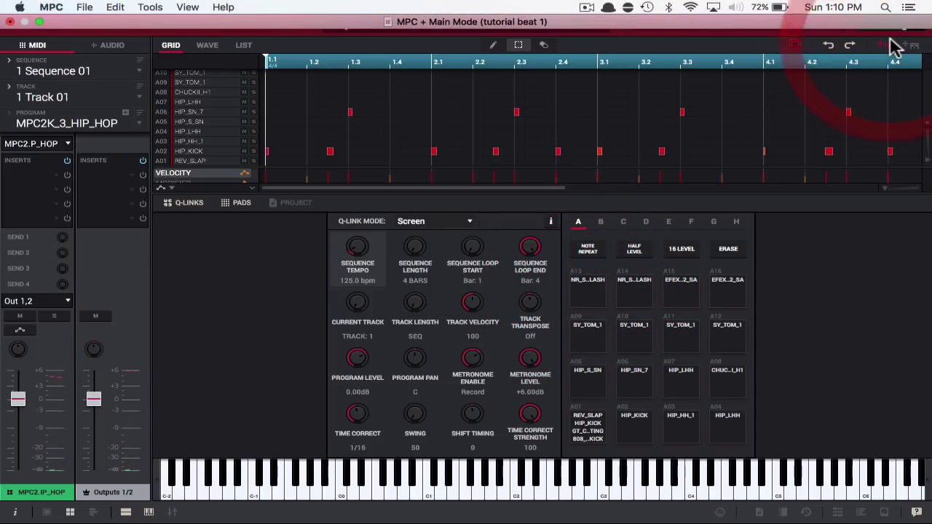
drag(889, 61, 599, 290)
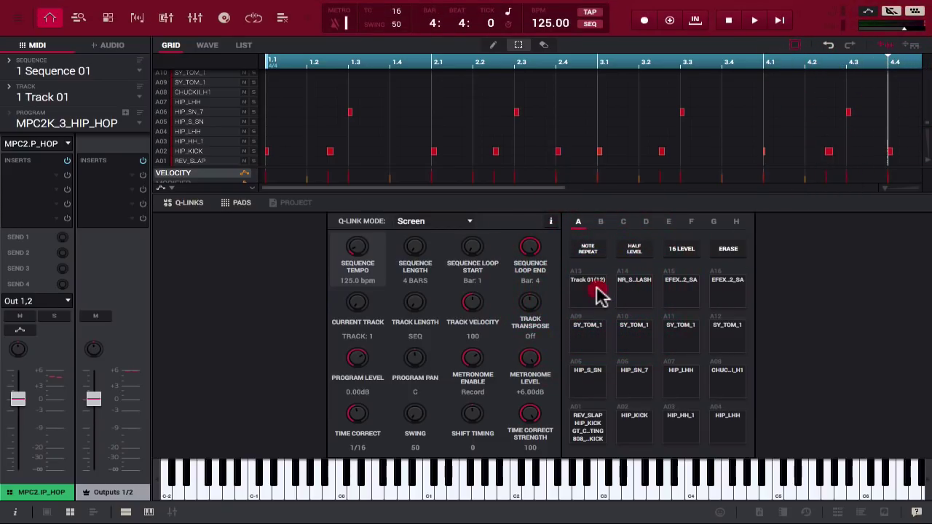
click(599, 291)
- Select Track 02 and play its drum pattern briefly to hear it
click(139, 97)
click(105, 121)
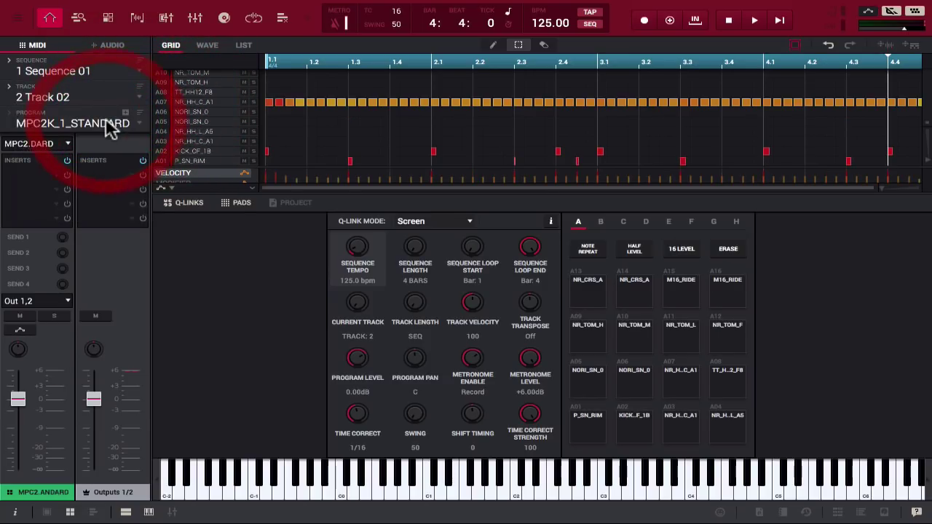
key(space)
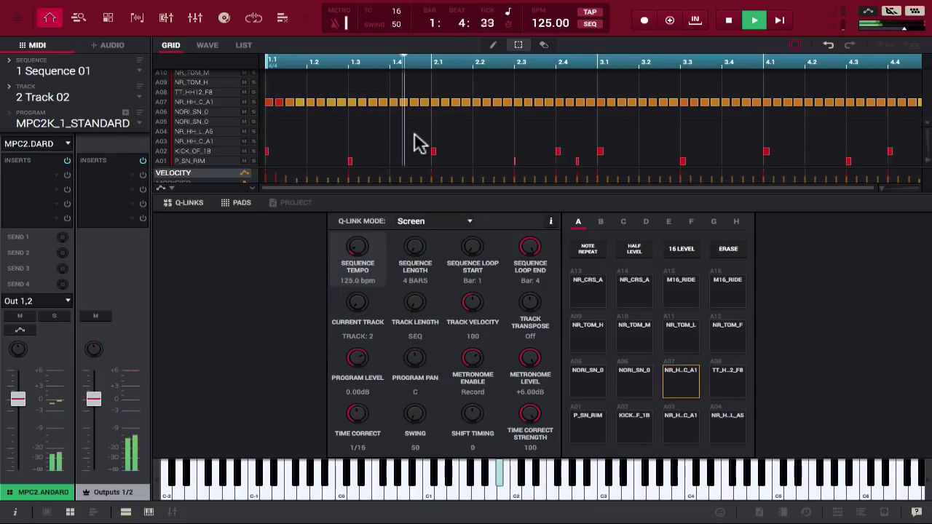
key(space)
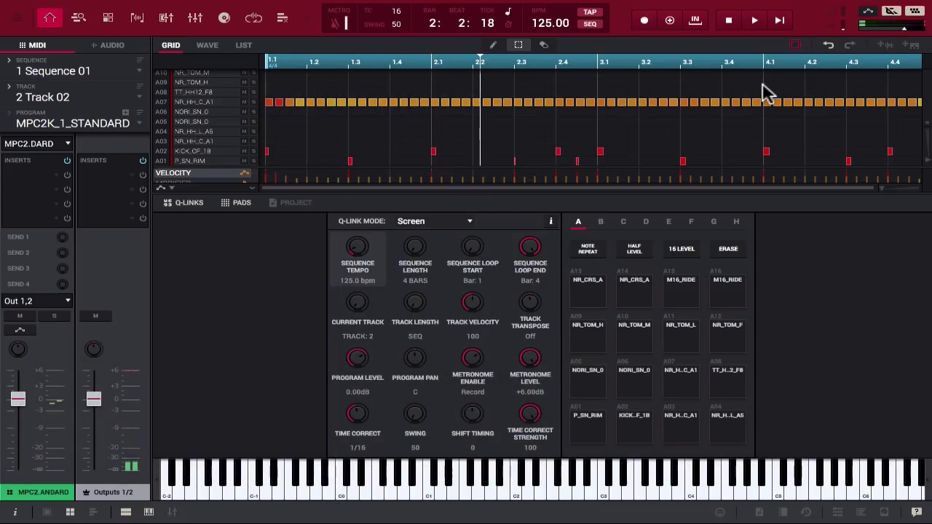
- Bounce Track 02 to audio onto empty pad B01 as Track 02(2), audition it, then stop
click(608, 218)
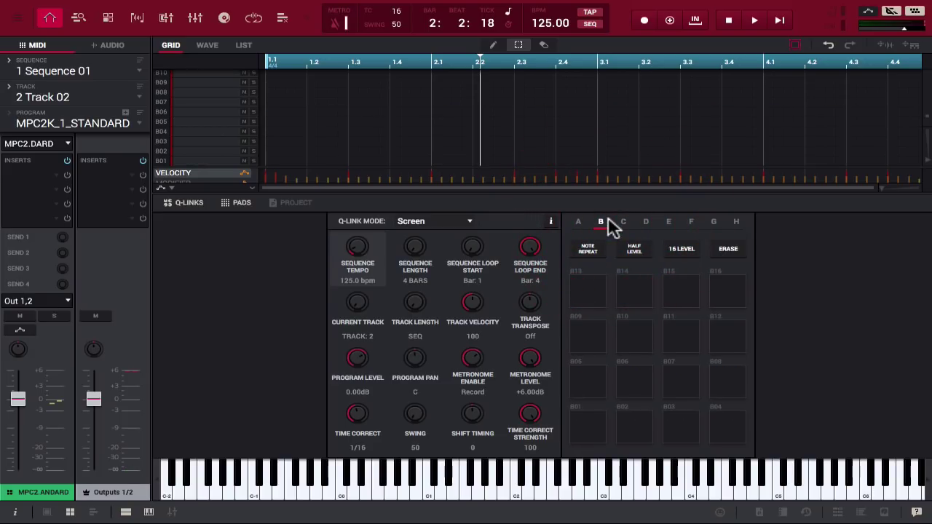
click(885, 46)
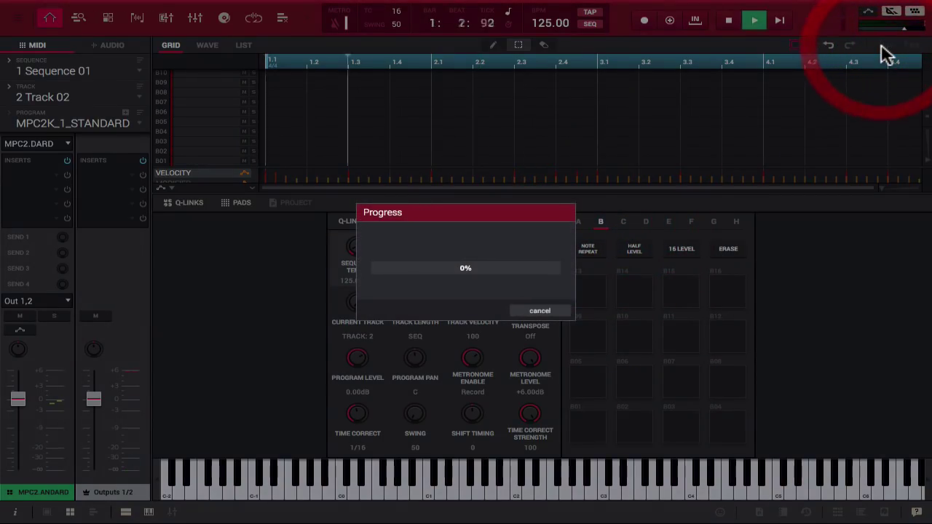
drag(884, 52, 589, 426)
click(589, 426)
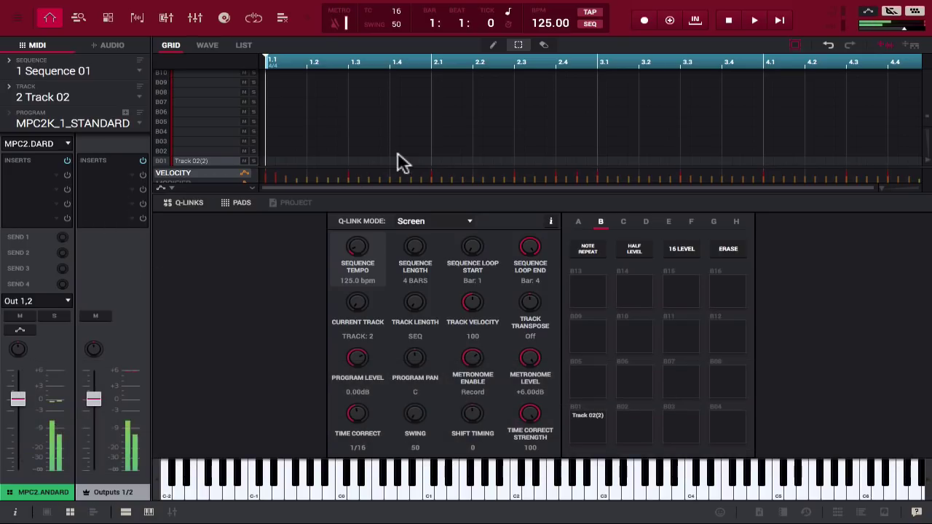
click(729, 26)
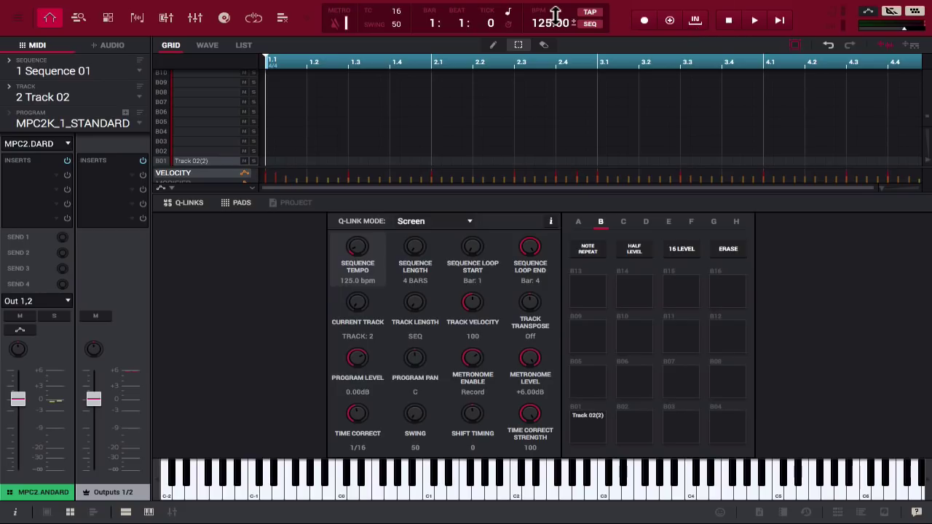
- Open the bounced drum sample (382975 samples, 110.54 BPM) in Sample Edit and play it looped
click(136, 19)
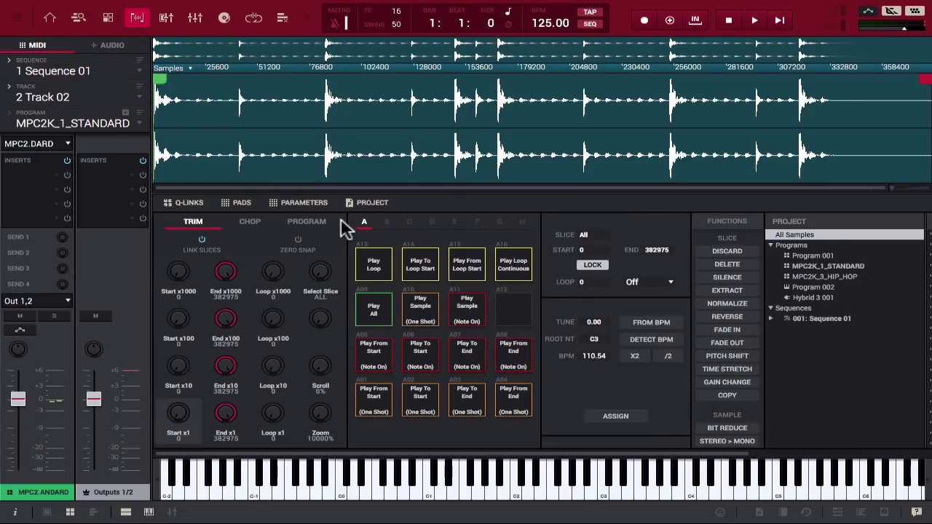
click(522, 265)
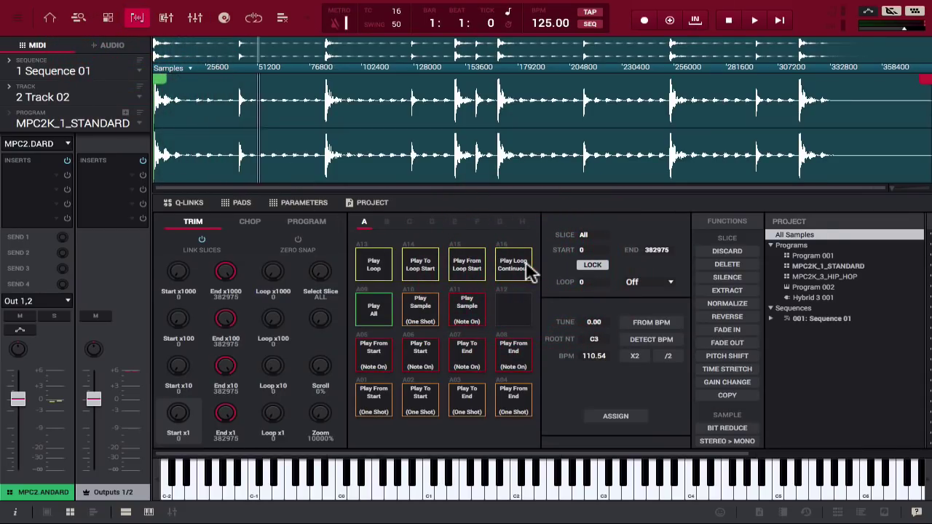
click(373, 268)
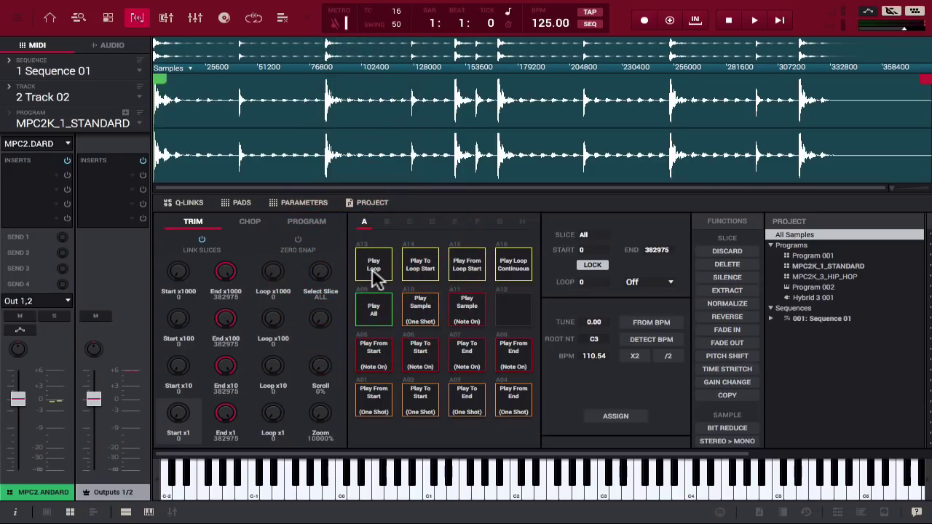